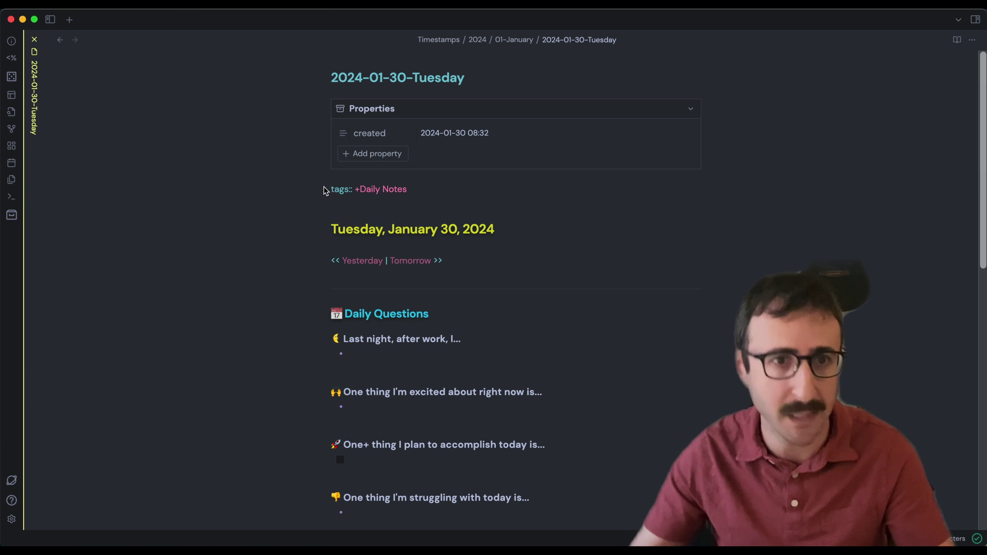
left_click(353, 191)
key("Left")
key("Left")
key("Left")
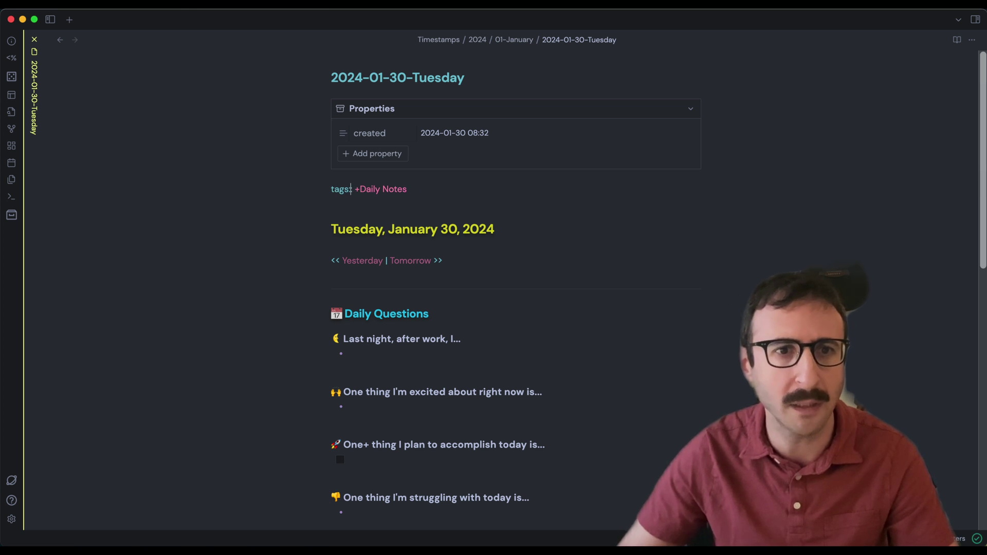
key("Right")
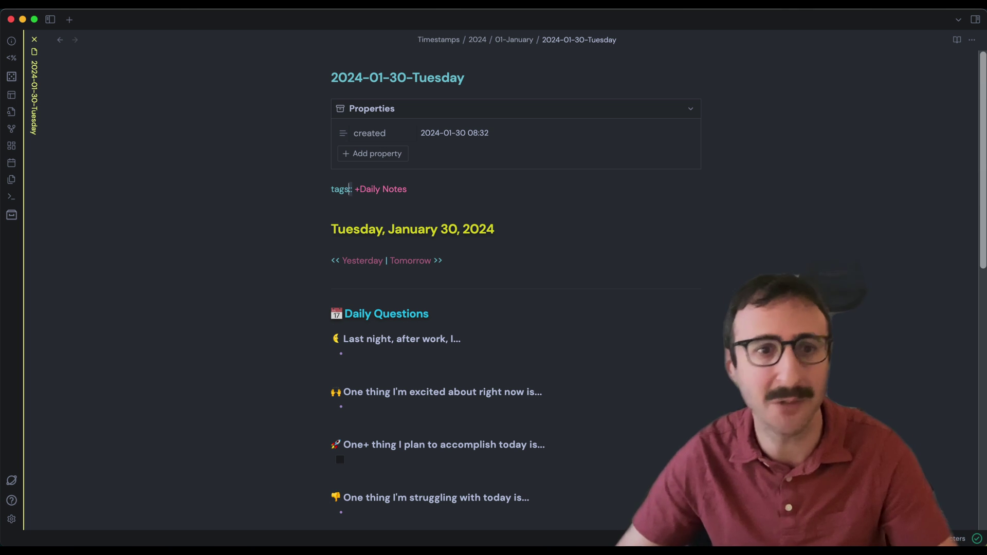
left_click(516, 228)
scroll(530, 230, "down", 1)
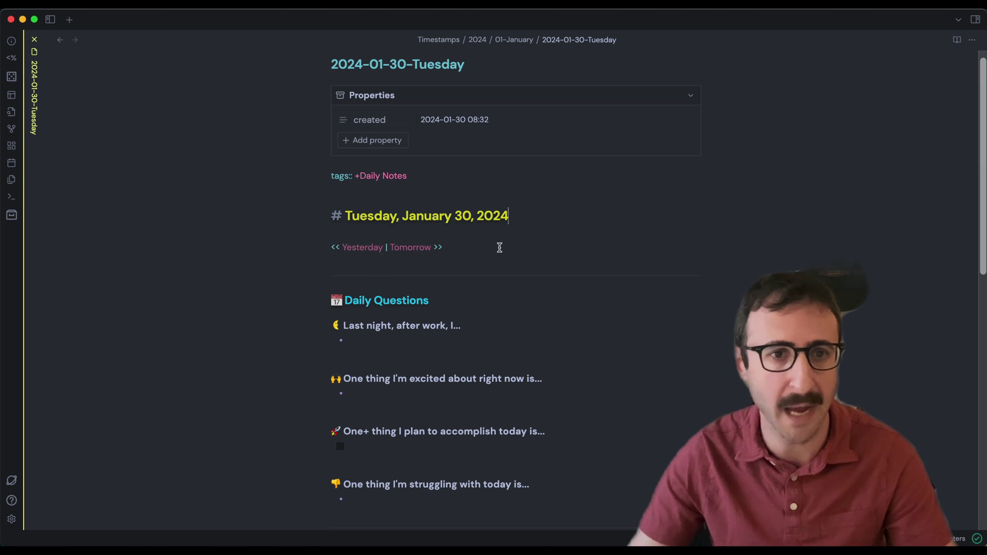
scroll(502, 249, "down", 2)
scroll(502, 250, "down", 4)
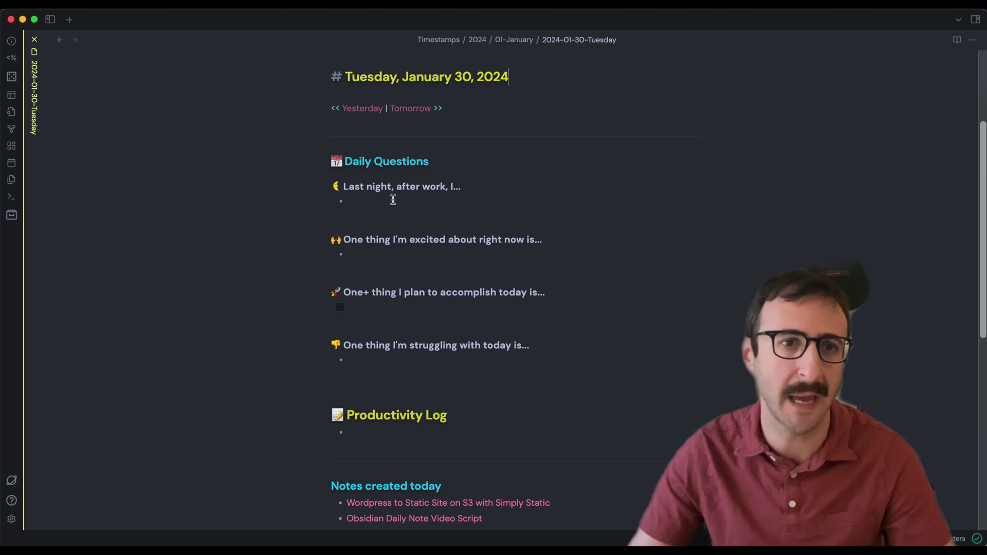
left_click(392, 199)
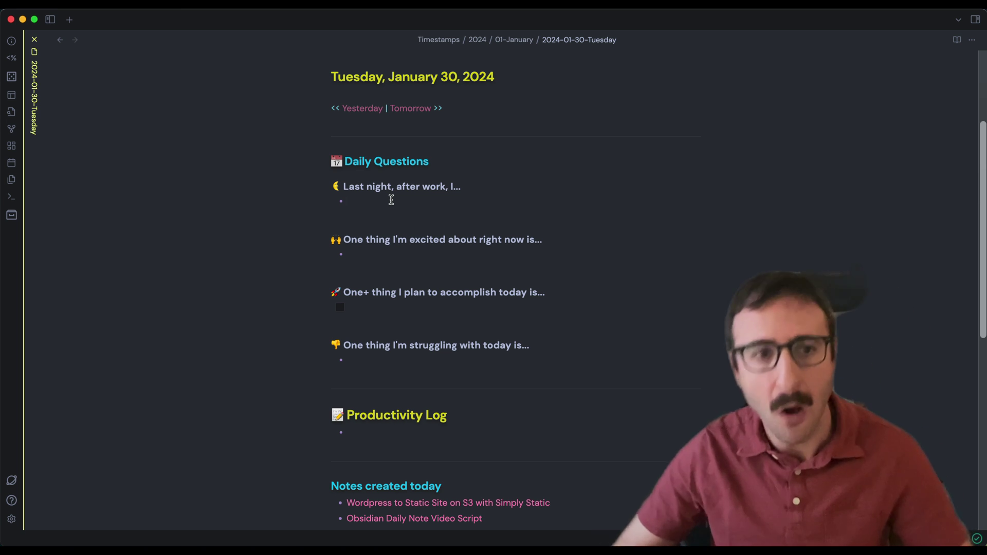
key("Down")
key("Down")
key("Down")
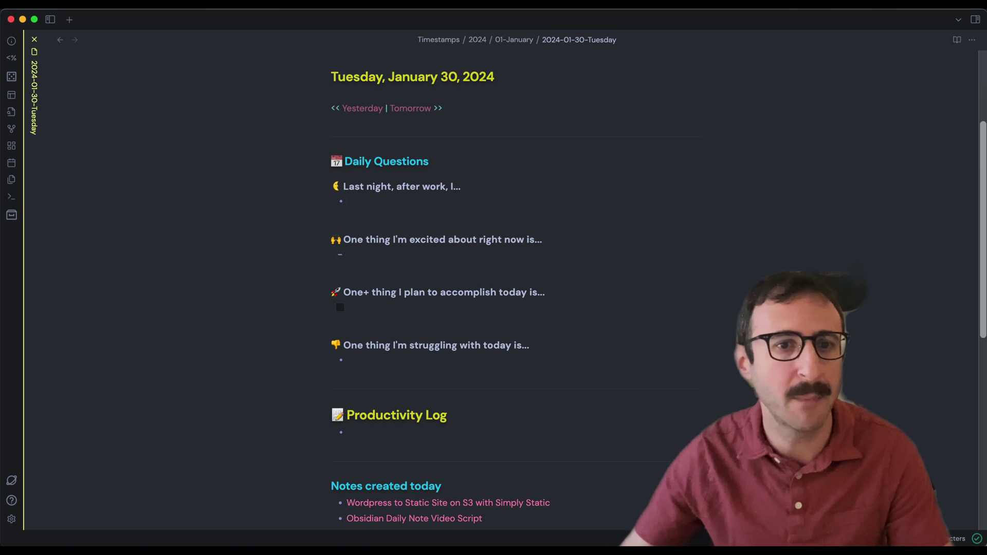
left_click(393, 306)
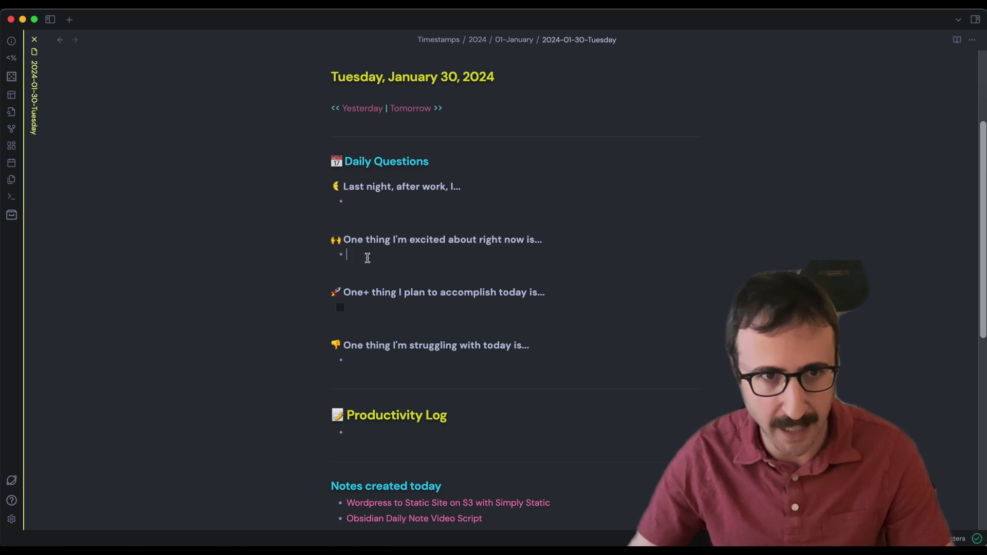
left_click(375, 309)
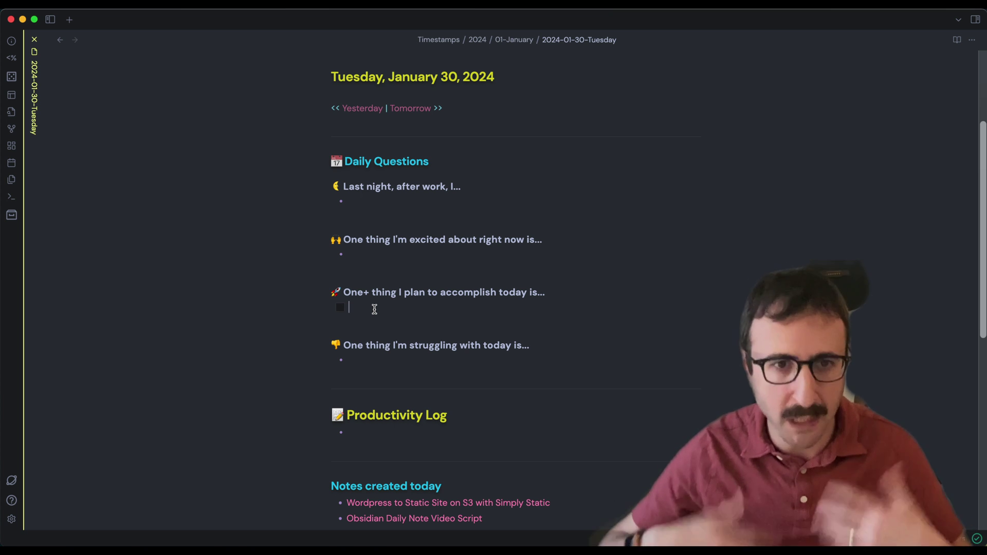
left_click(394, 356)
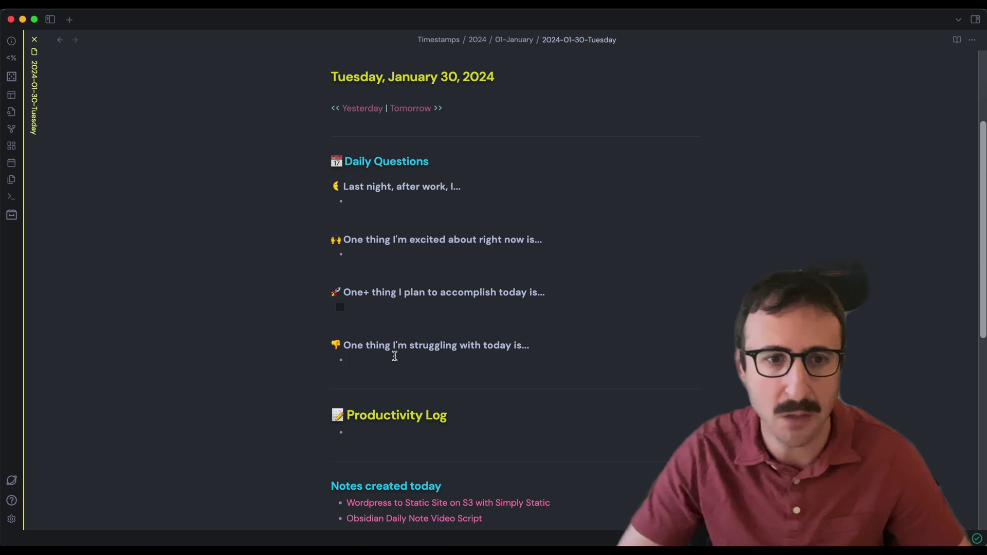
scroll(395, 355, "down", 3)
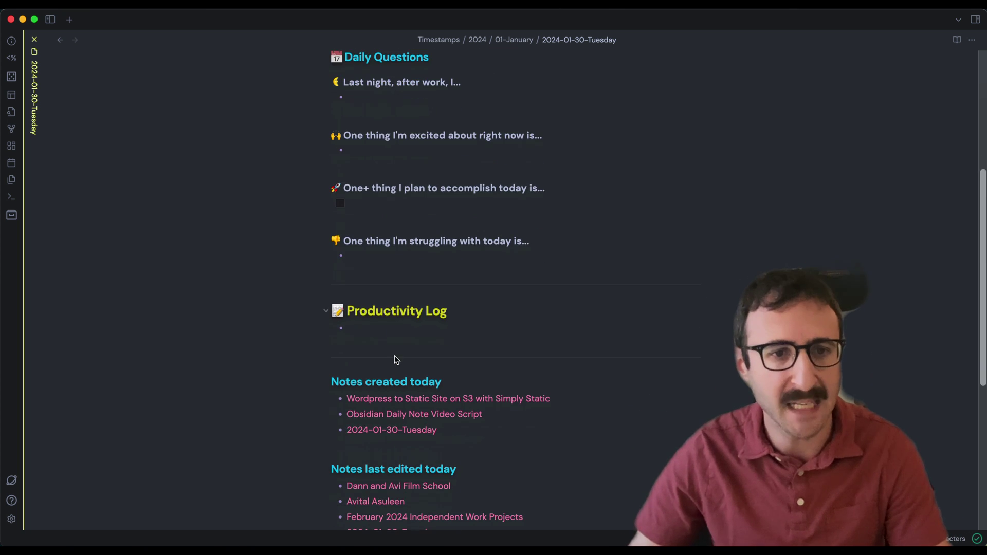
left_click(366, 328)
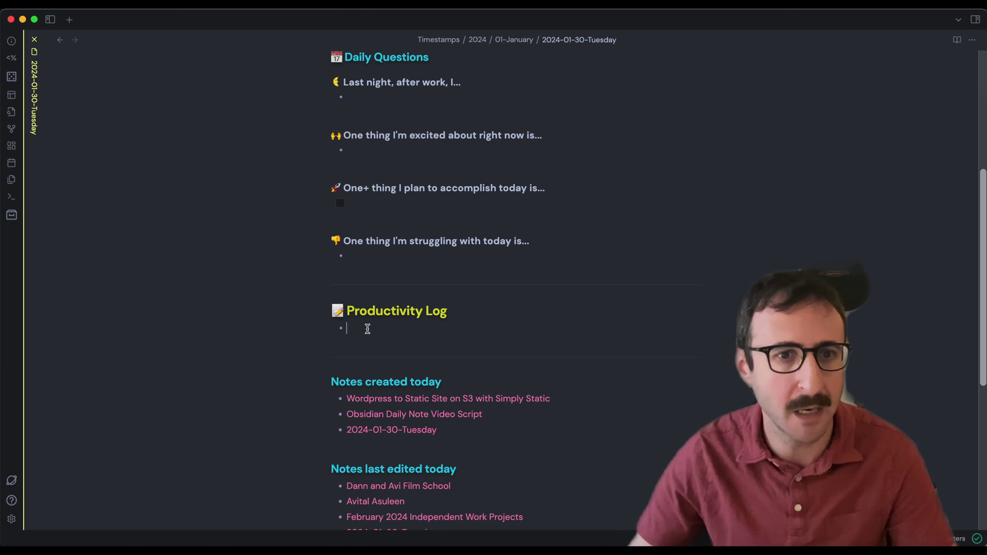
scroll(368, 328, "down", 5)
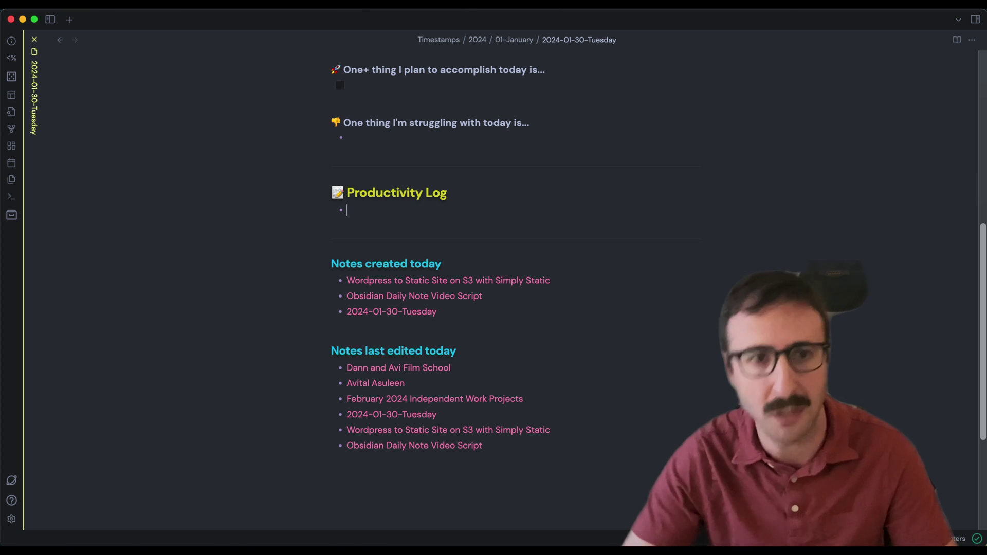
Reveal the markdown behind the Notes created today and Notes last edited today headings.
left_click(356, 263)
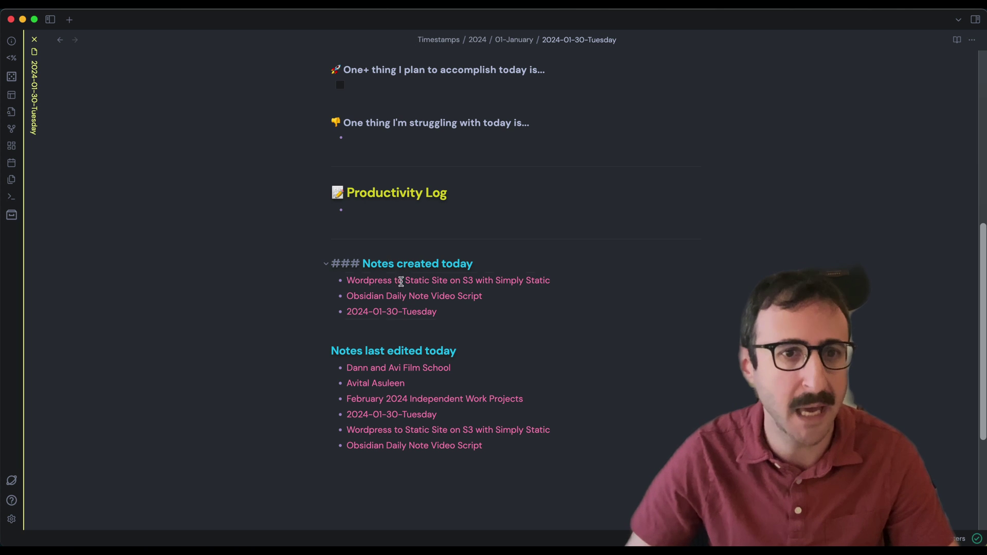
left_click(350, 351)
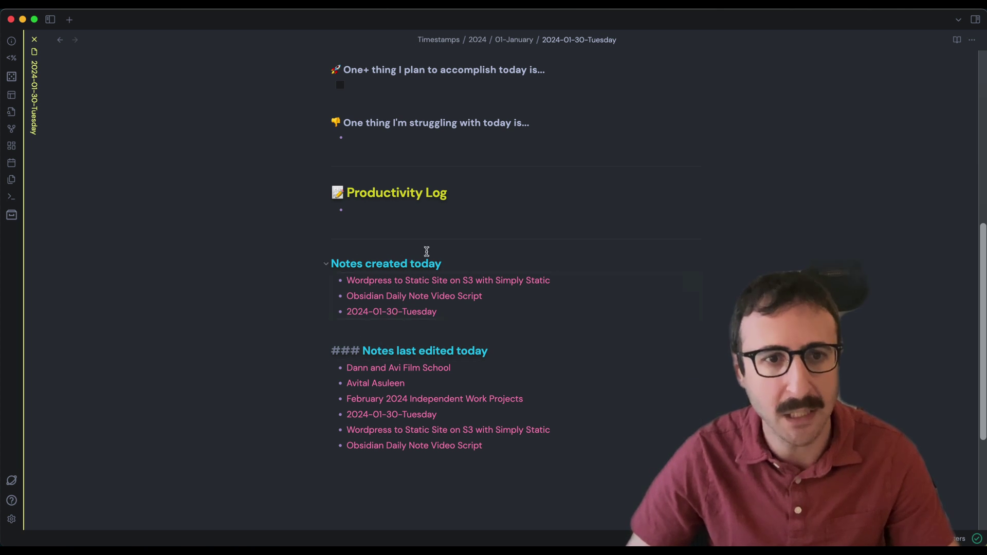
left_click(425, 263)
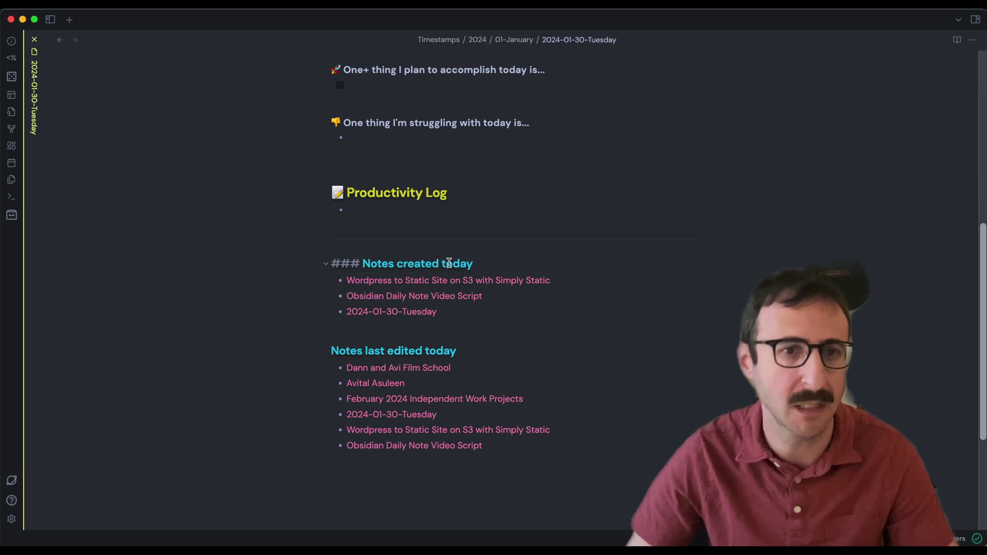
left_click(394, 351)
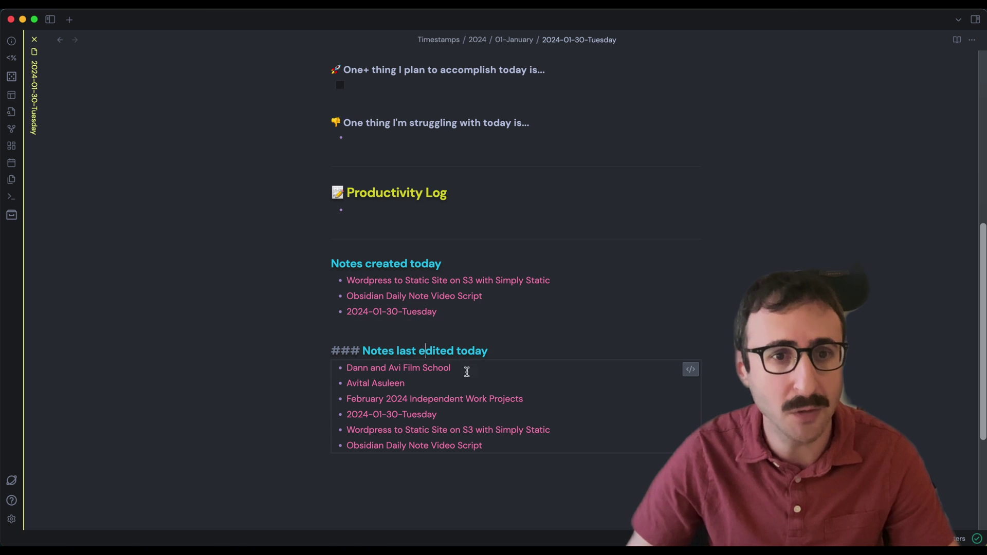
Inspect the Dataview query source under Notes created today, then let it render again.
mouse_move(513, 399)
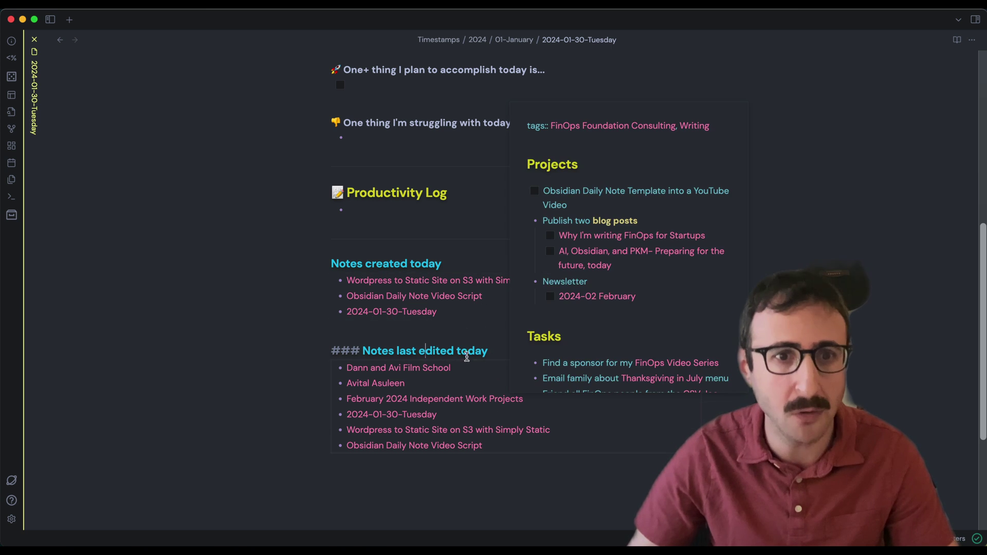
left_click(437, 264)
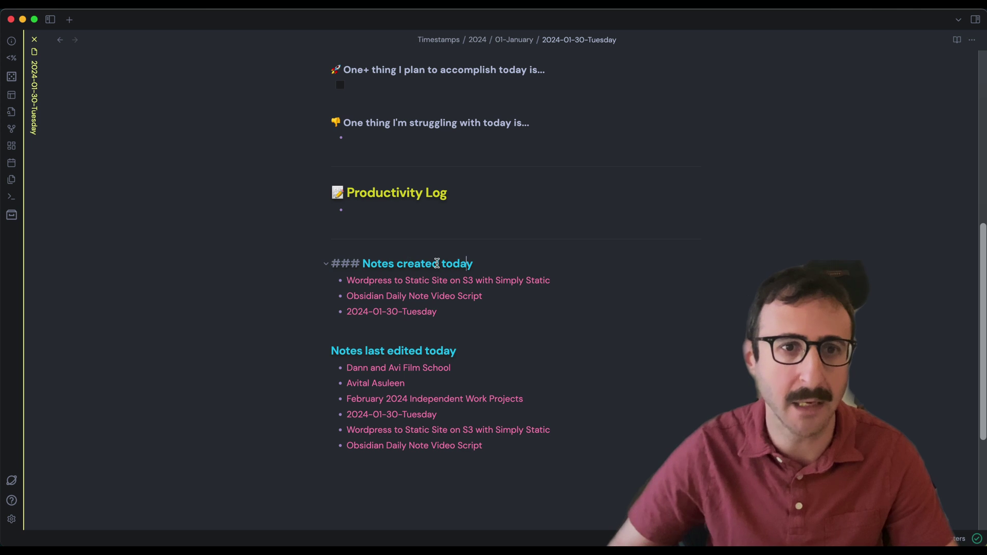
key("Down")
key("Down")
key("Down")
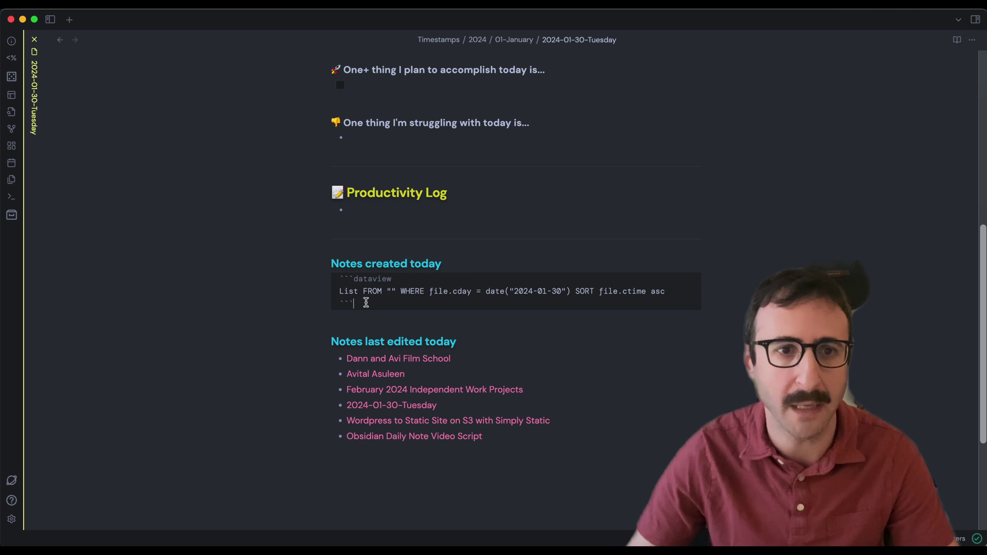
left_click_drag(364, 301, 340, 280)
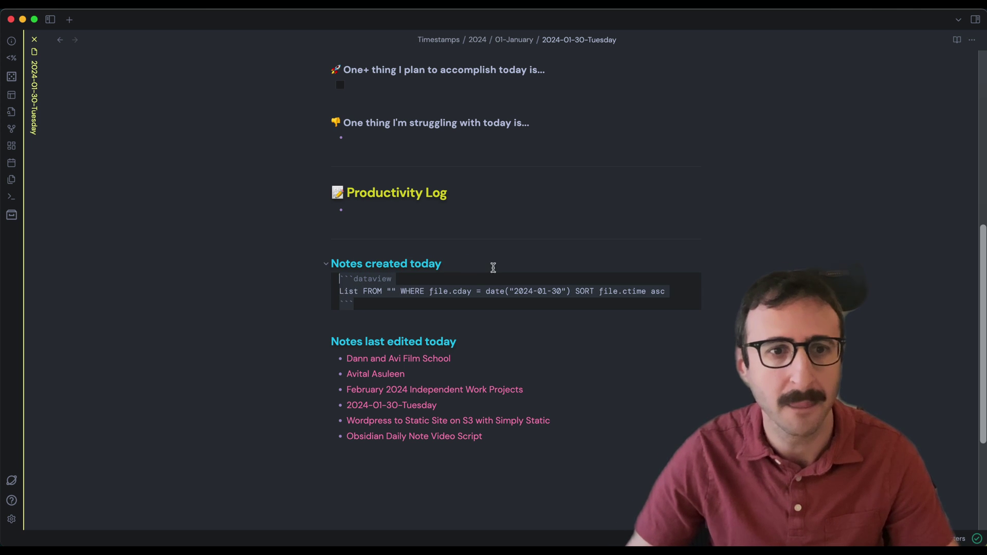
left_click(493, 267)
left_click(514, 215)
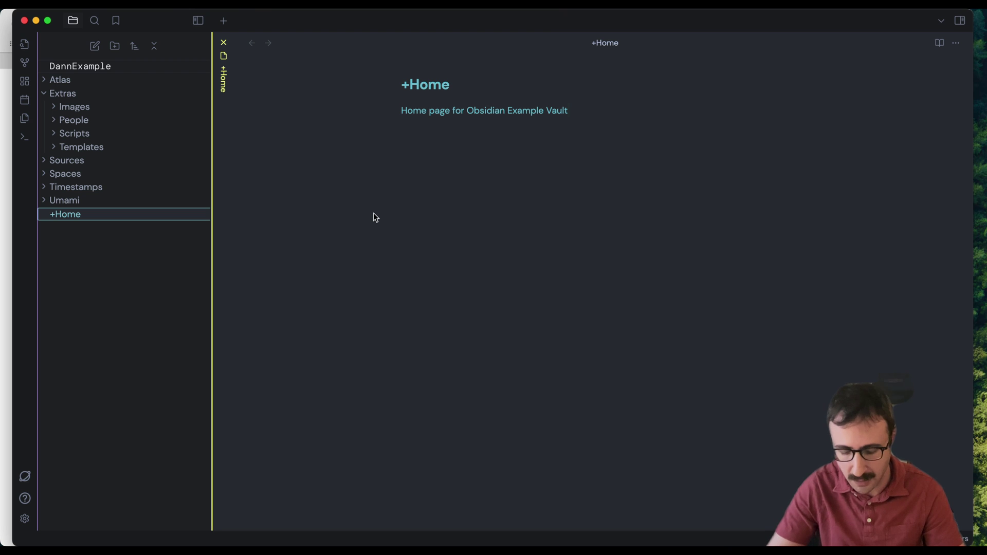
Create a new note and title it 'Template, Daily Note'.
key("super+n")
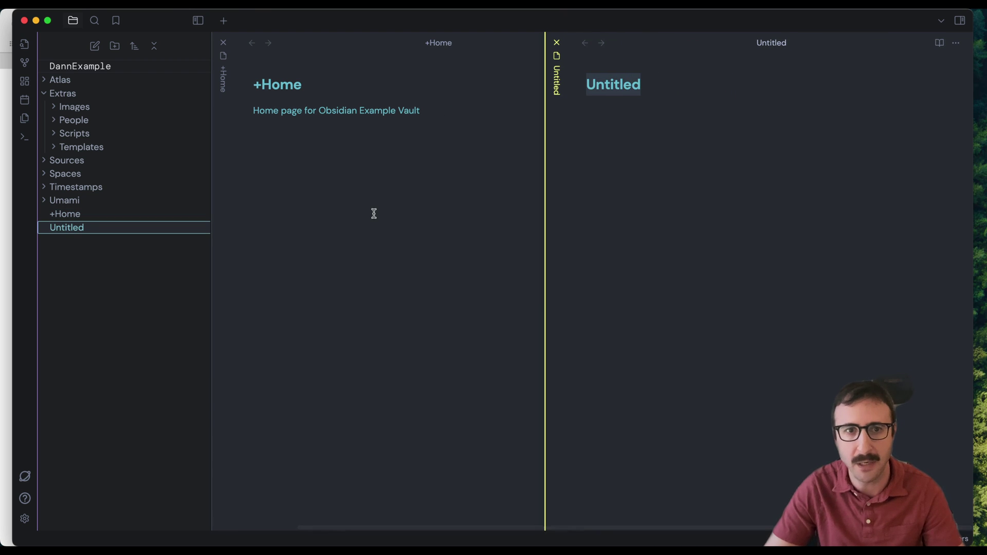
type("Template")
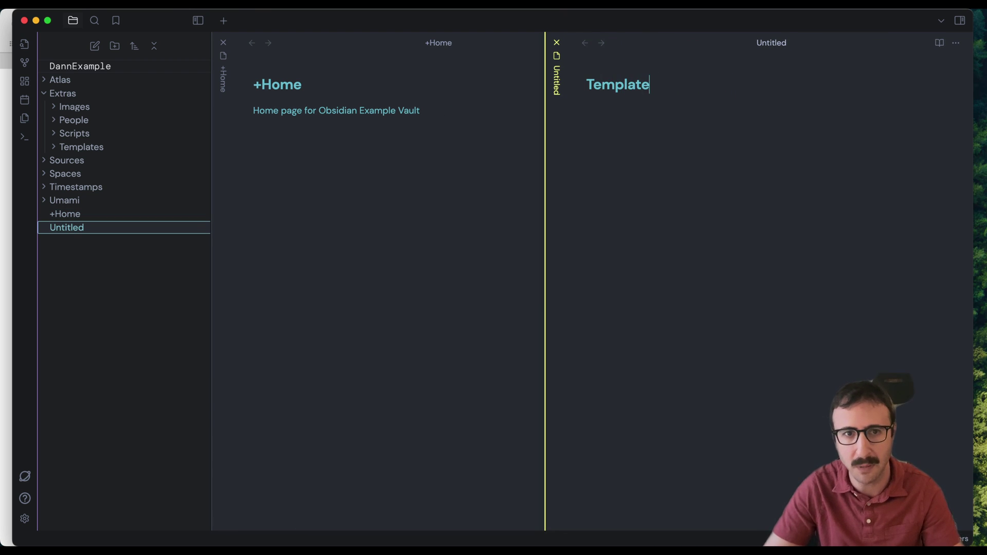
type(", Daily Note")
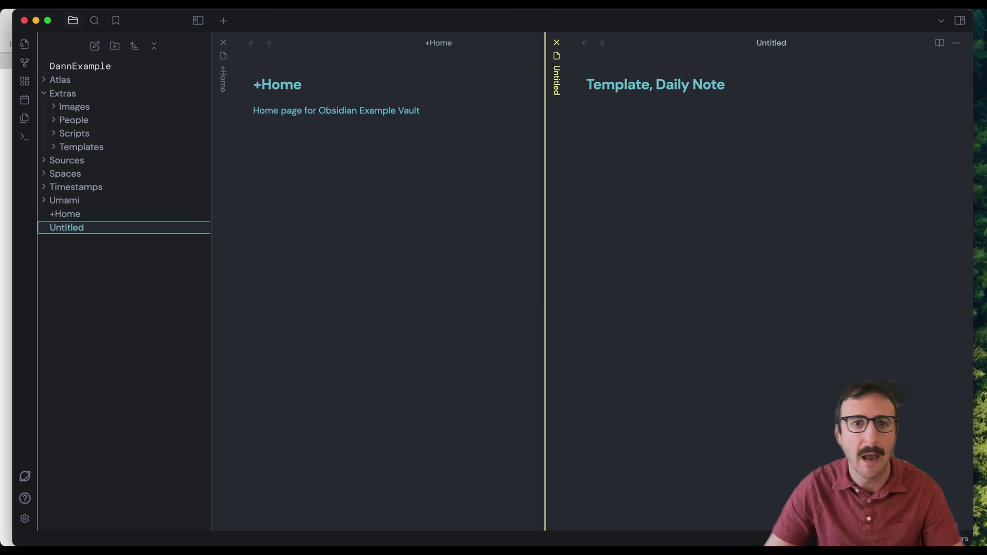
key("Left")
key("Left")
key("Left")
key("Left")
key("Left")
key("Left")
key("Left")
key("Left")
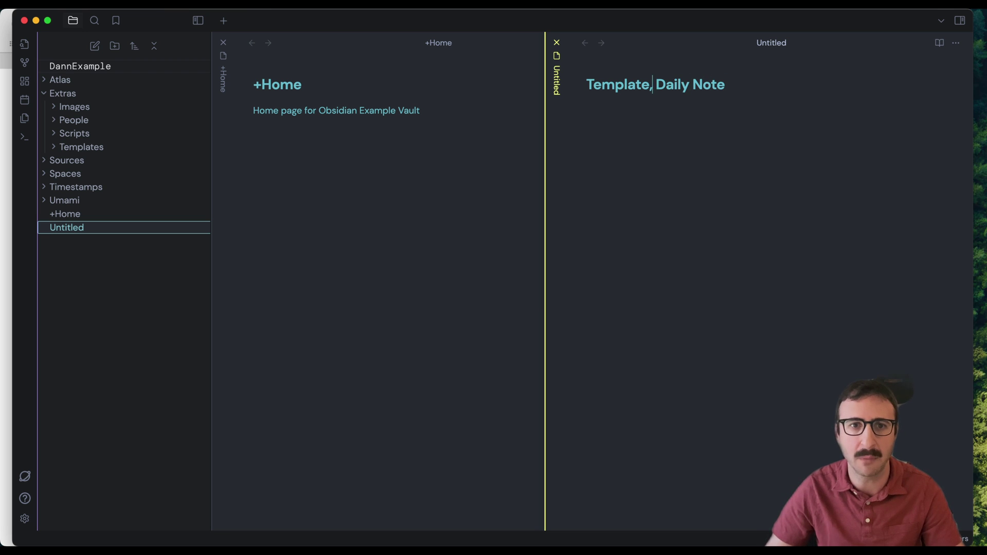
left_click(651, 85)
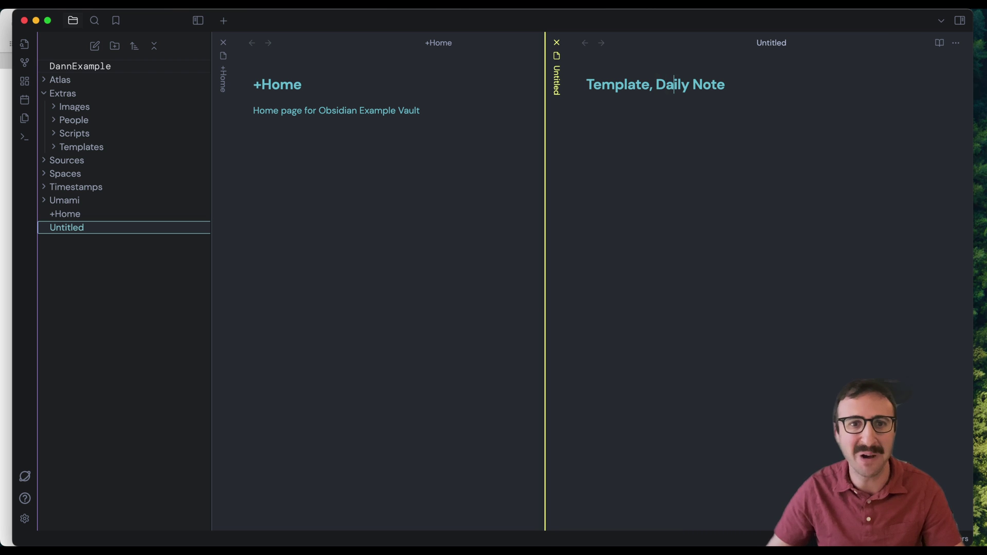
left_click(683, 189)
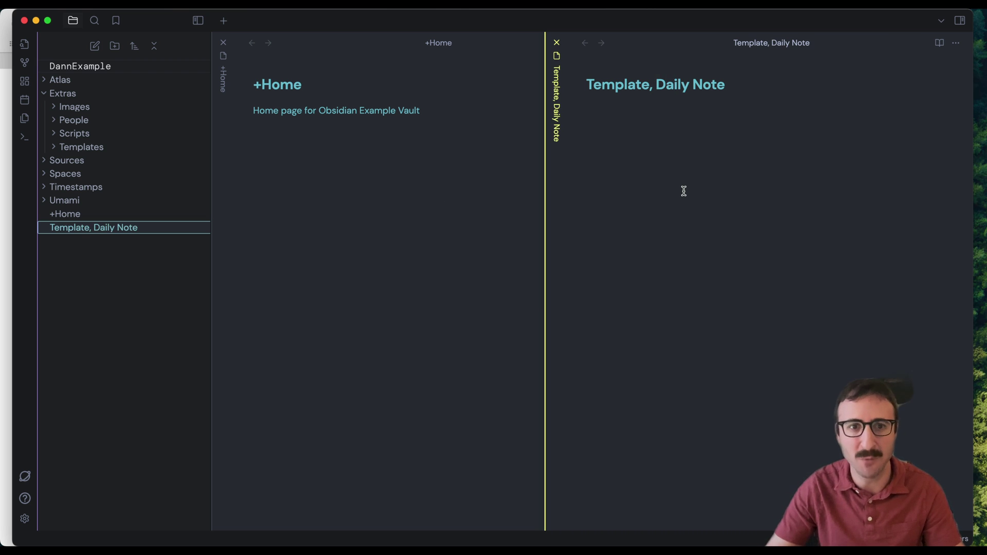
Move the current note into Extras/Templates using the move-file command.
key("super+p")
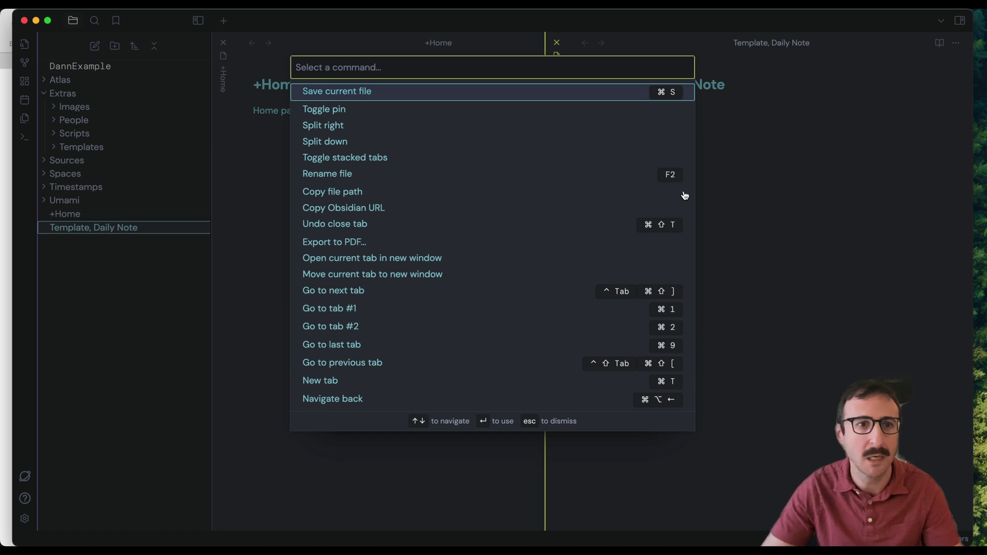
type("move")
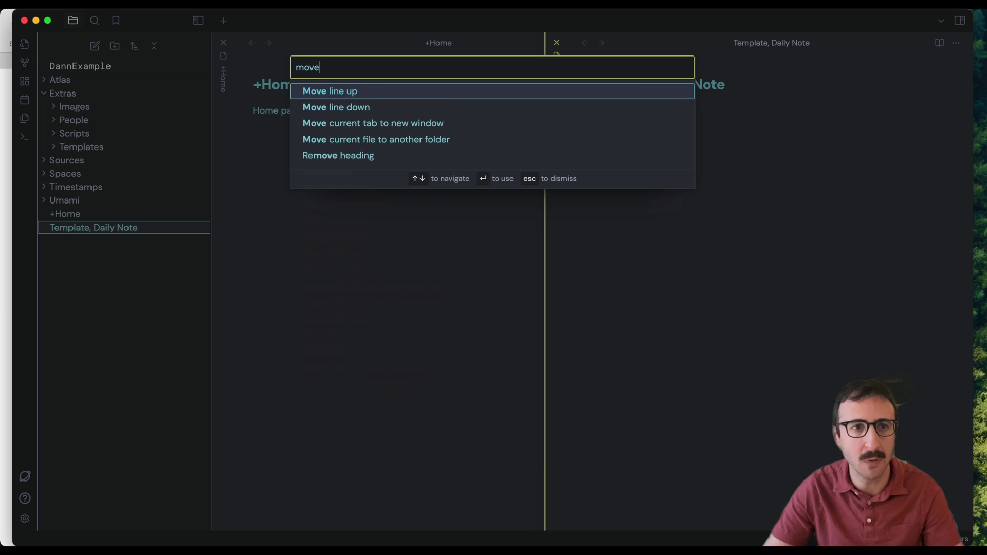
key("Down")
key("Down")
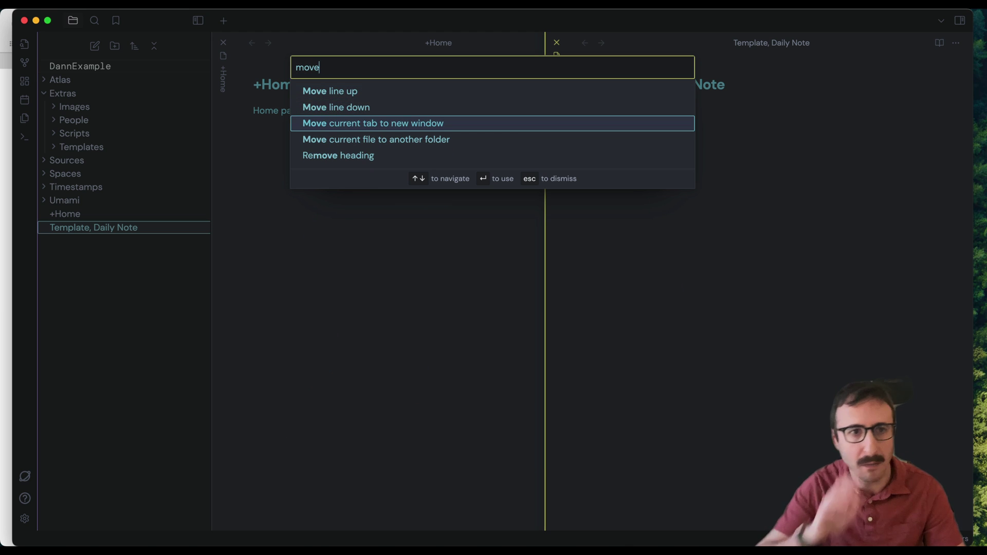
key("Down")
key("Return")
type("templ")
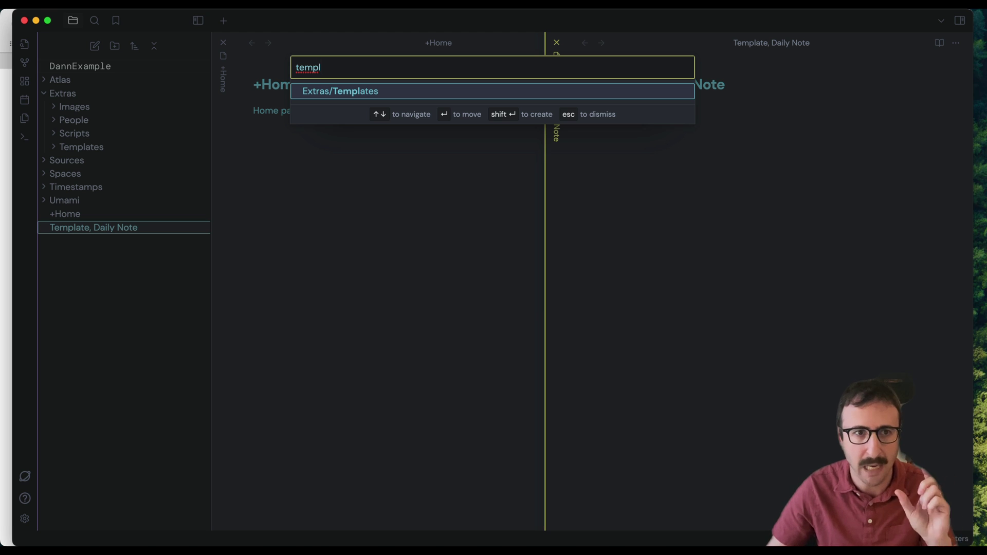
key("Return")
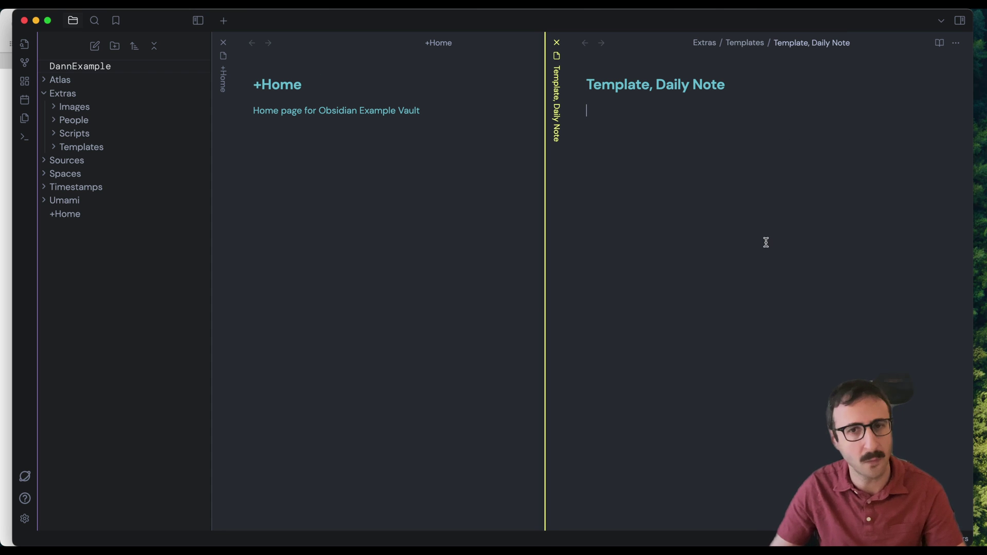
Bring Safari forward and switch to the GitHub Gist of the daily note template.
left_click(3, 334)
scroll(246, 258, "up", 5)
left_click(338, 59)
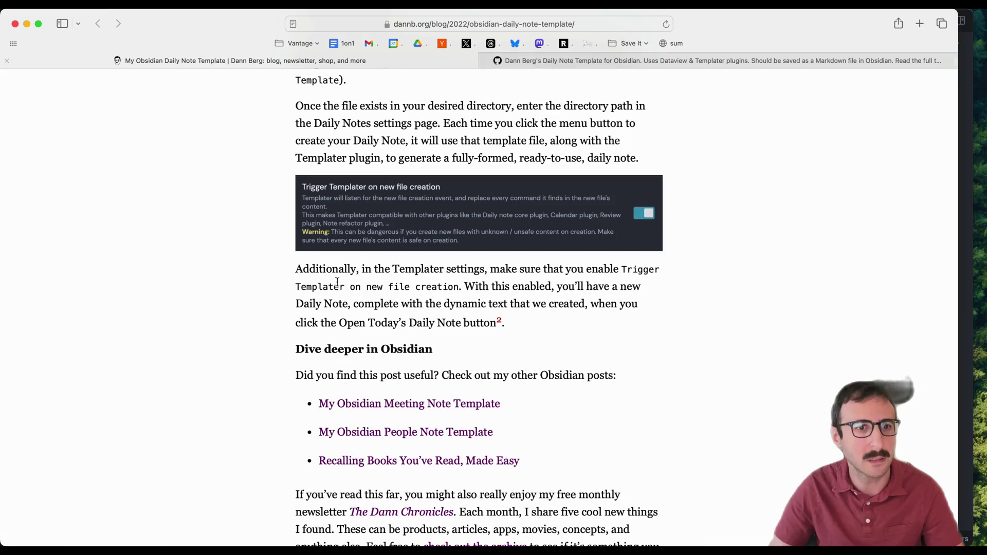
scroll(448, 240, "up", 10)
scroll(448, 239, "up", 15)
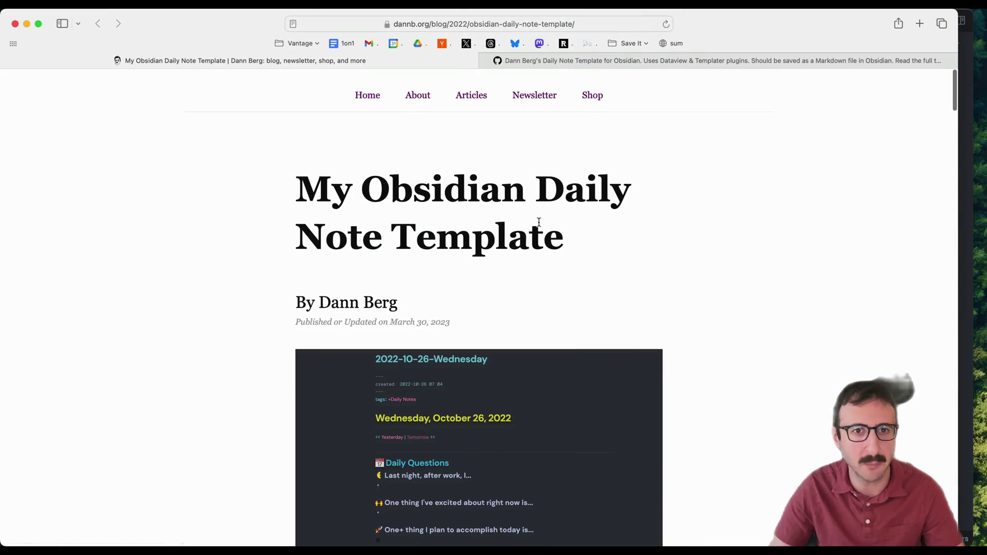
left_click(686, 60)
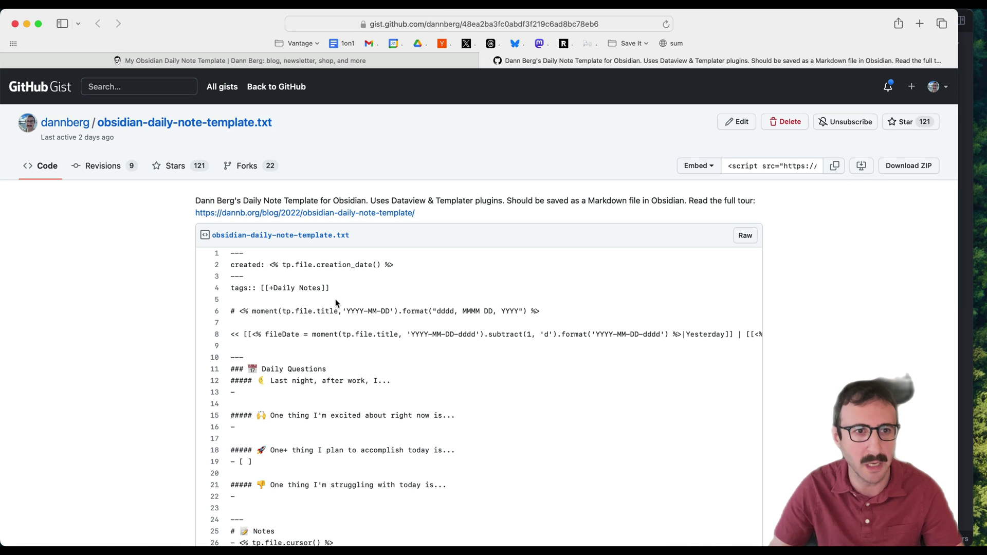
scroll(390, 328, "down", 3)
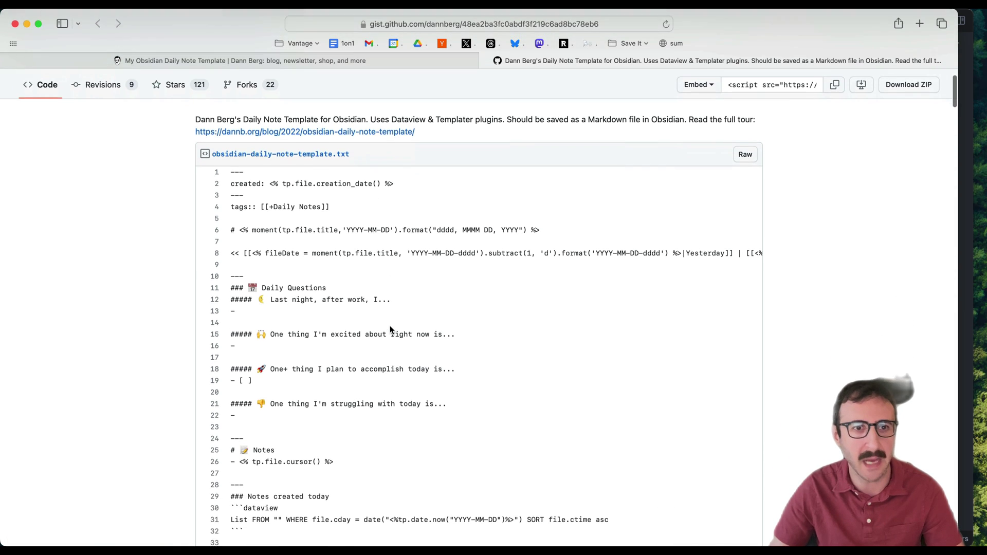
scroll(390, 329, "down", 1)
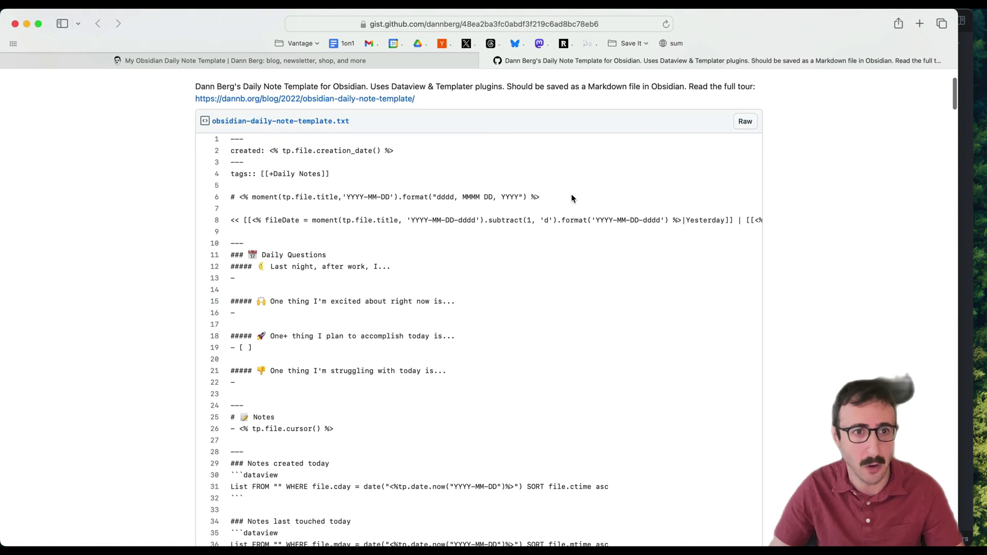
Open the raw obsidian-daily-note-template.txt and select all of its text.
left_click(744, 122)
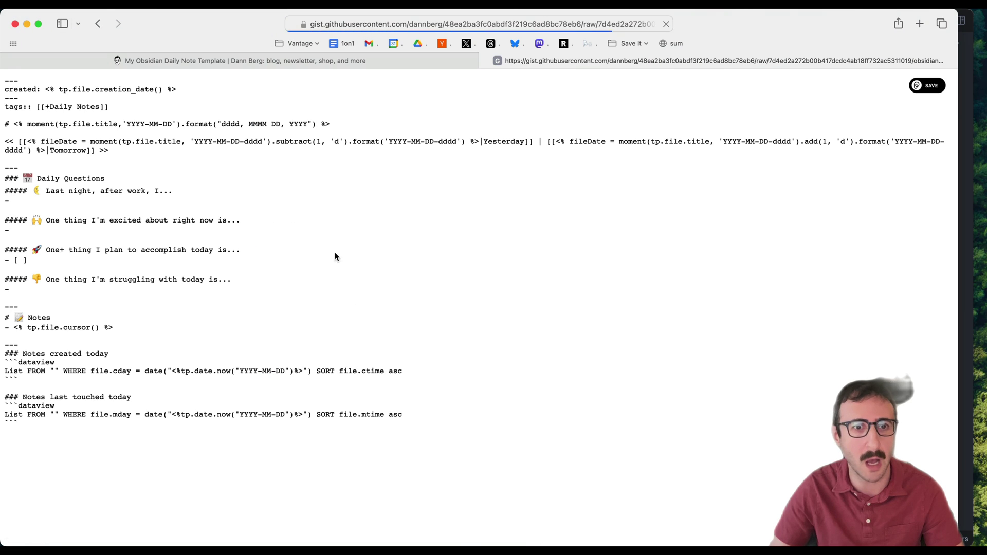
key("super+a")
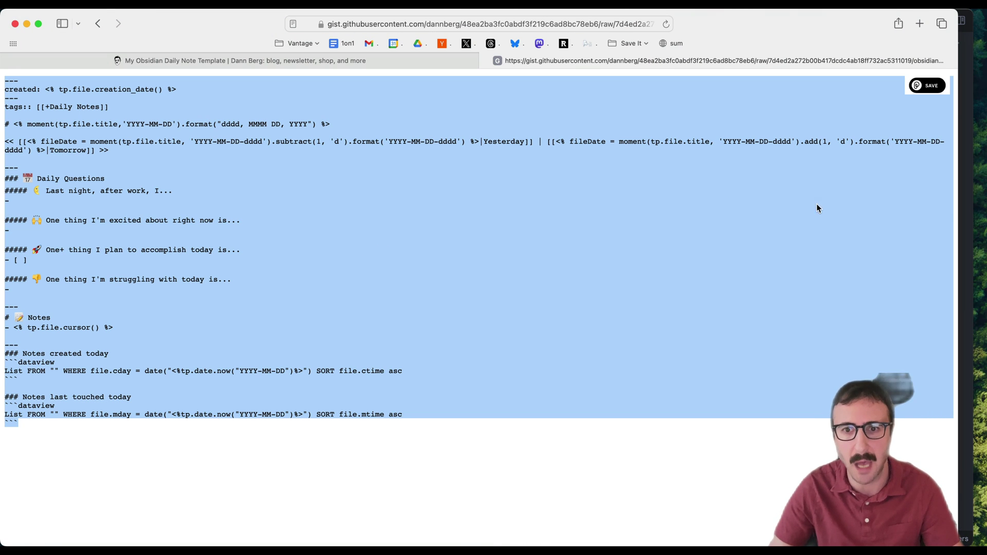
left_click(963, 211)
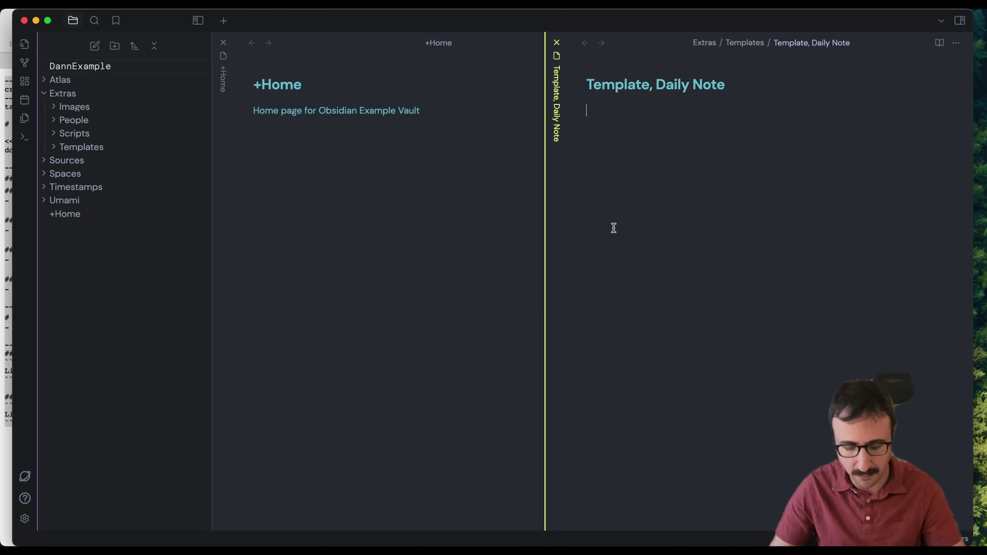
Paste the template text into Template, Daily Note and switch it to Source mode.
key("super+v")
scroll(617, 229, "up", 10)
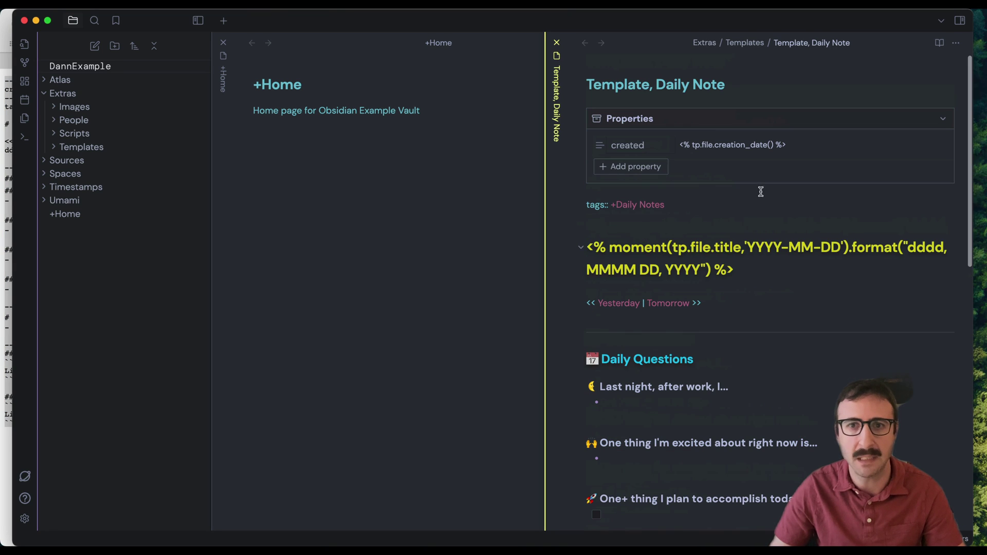
left_click(955, 43)
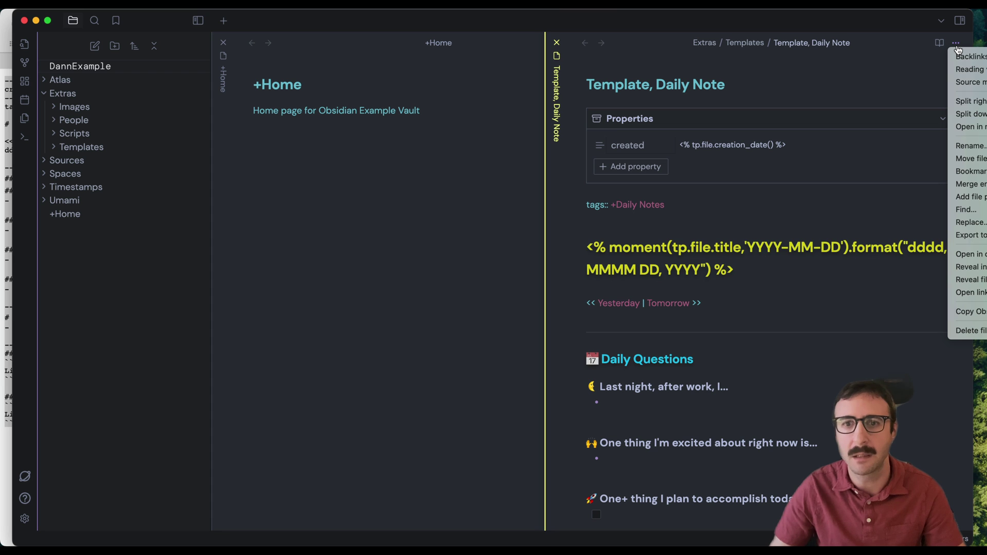
left_click(959, 84)
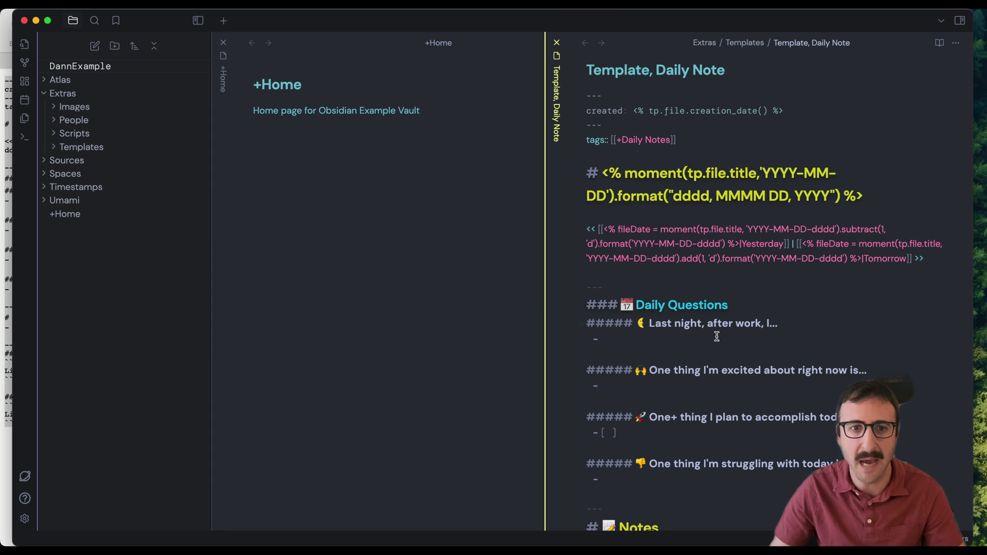
Review the moment date code in the heading and created line, then close the pane.
scroll(716, 335, "down", 10)
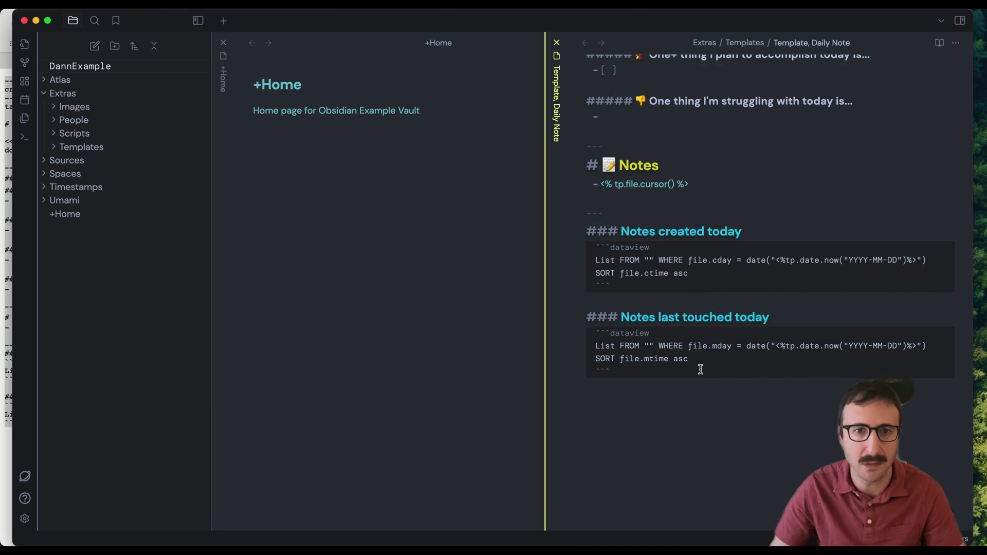
scroll(700, 369, "up", 10)
scroll(701, 369, "up", 2)
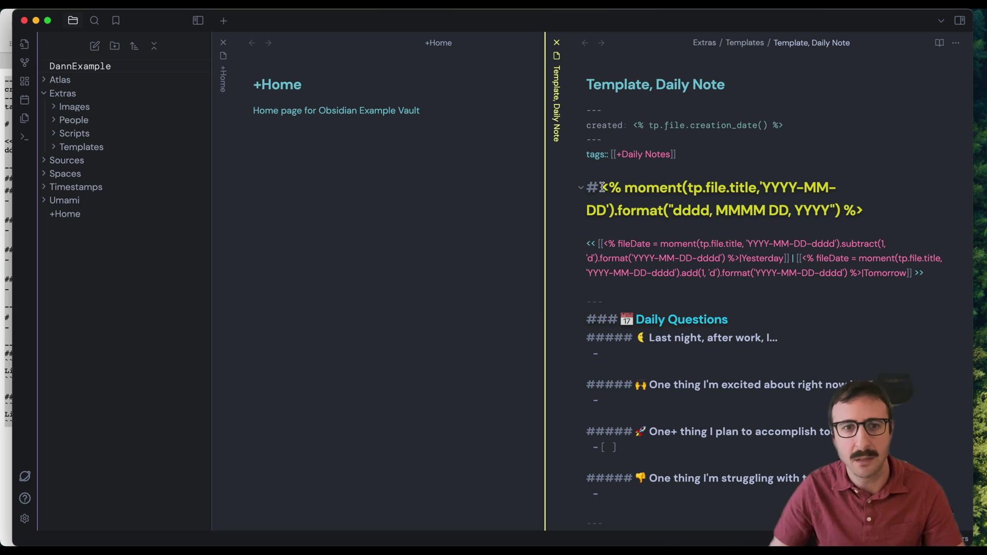
left_click_drag(602, 187, 683, 187)
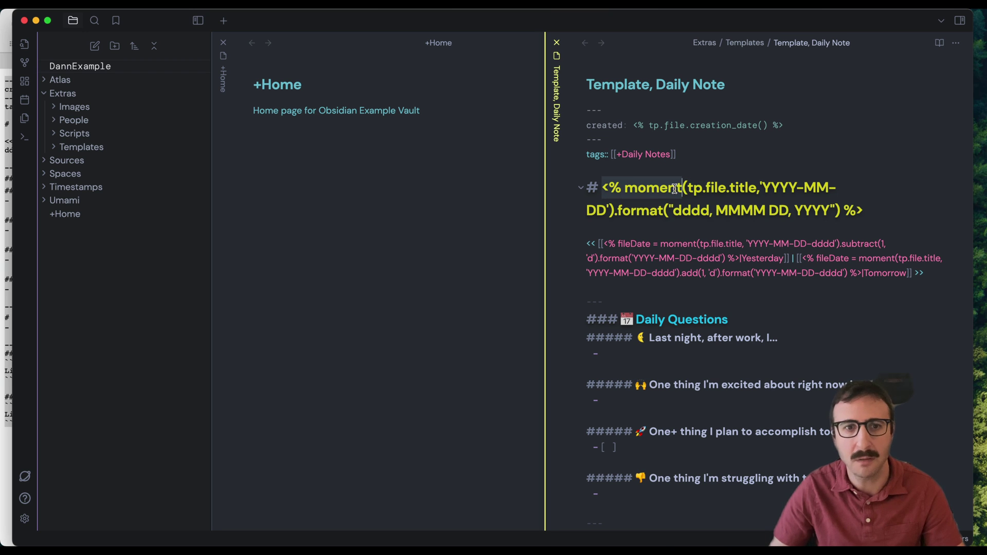
left_click(650, 126)
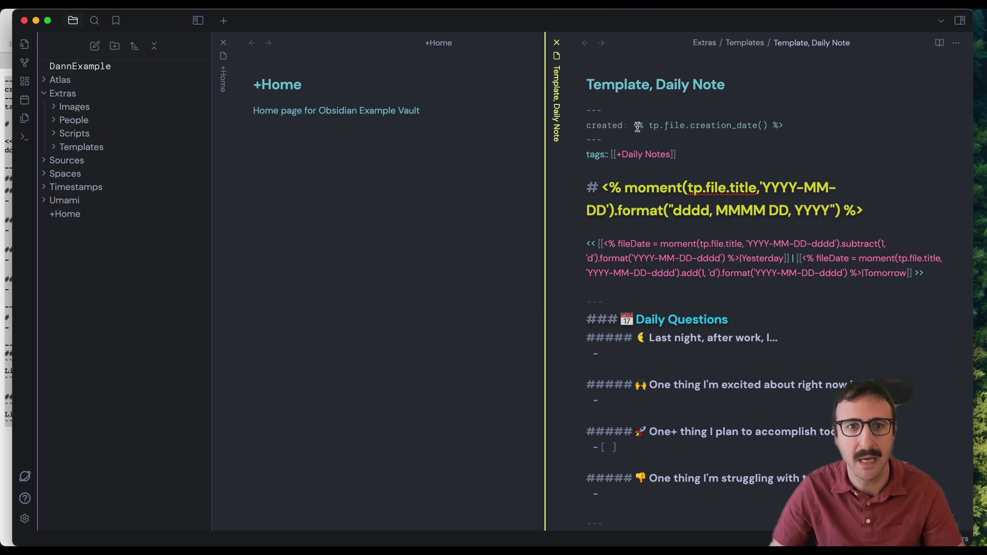
left_click_drag(632, 125, 783, 126)
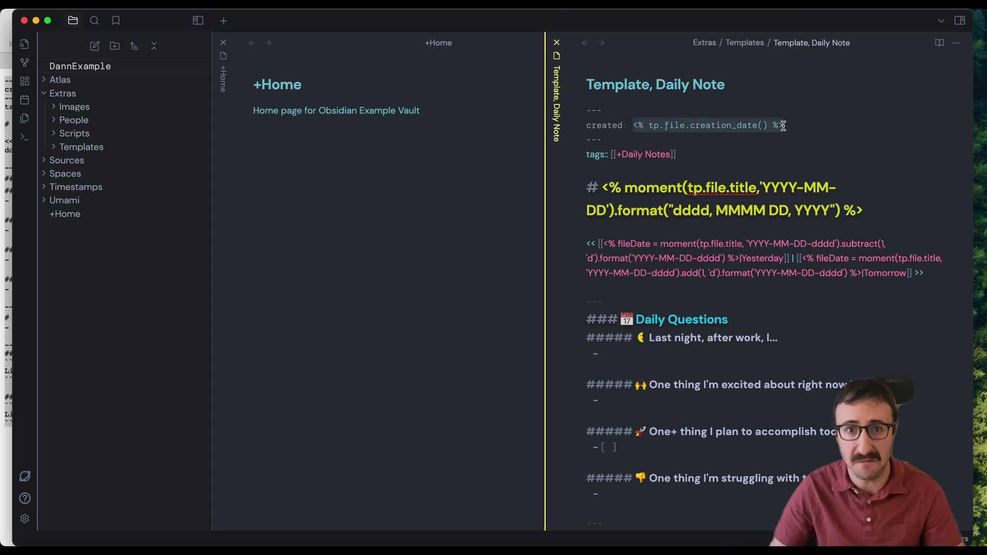
left_click(684, 354)
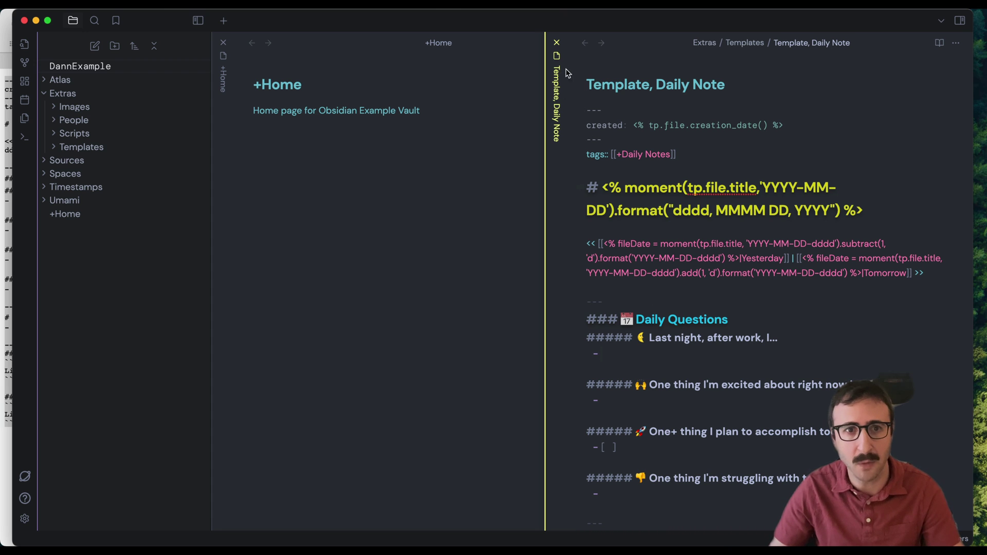
left_click(556, 47)
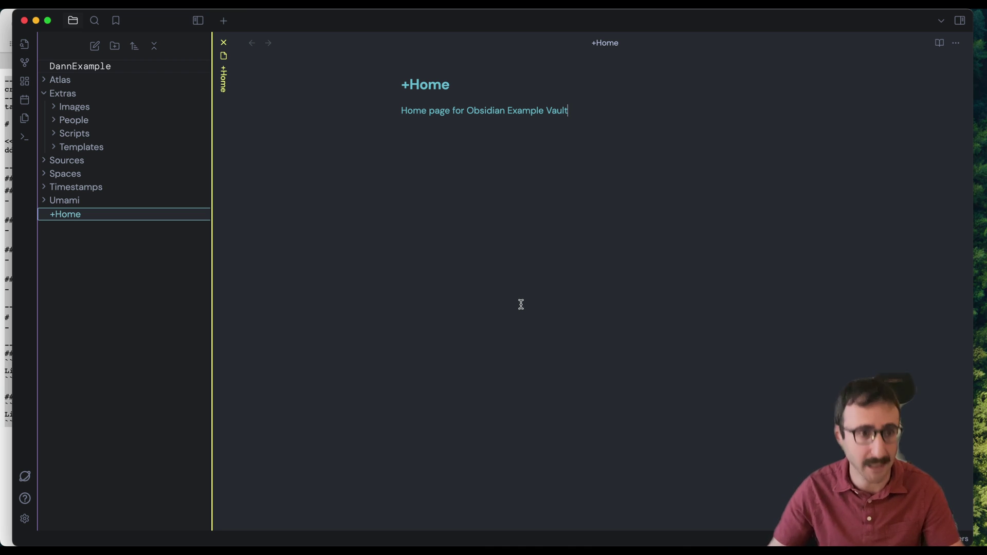
Open Settings and browse from General to the Core plugins list.
left_click(25, 517)
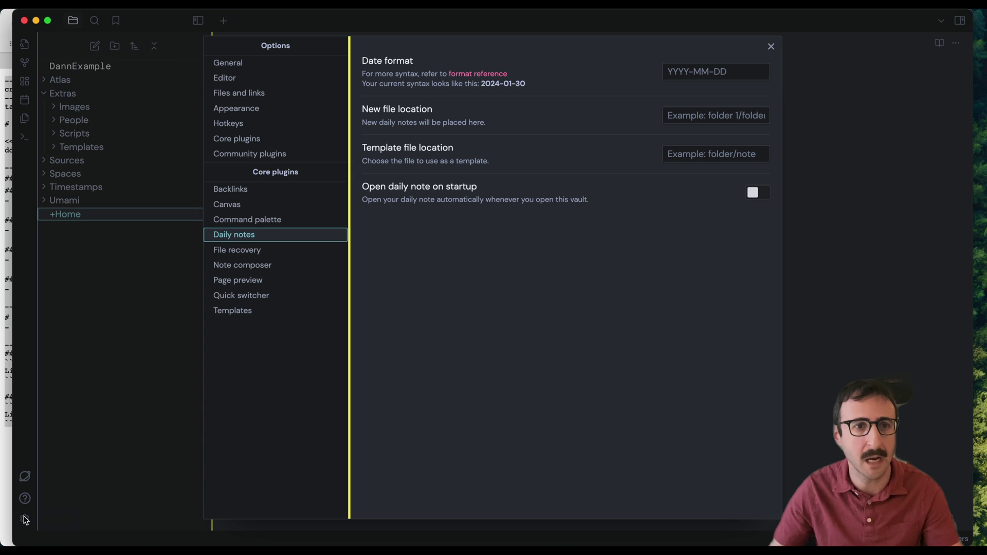
left_click(244, 64)
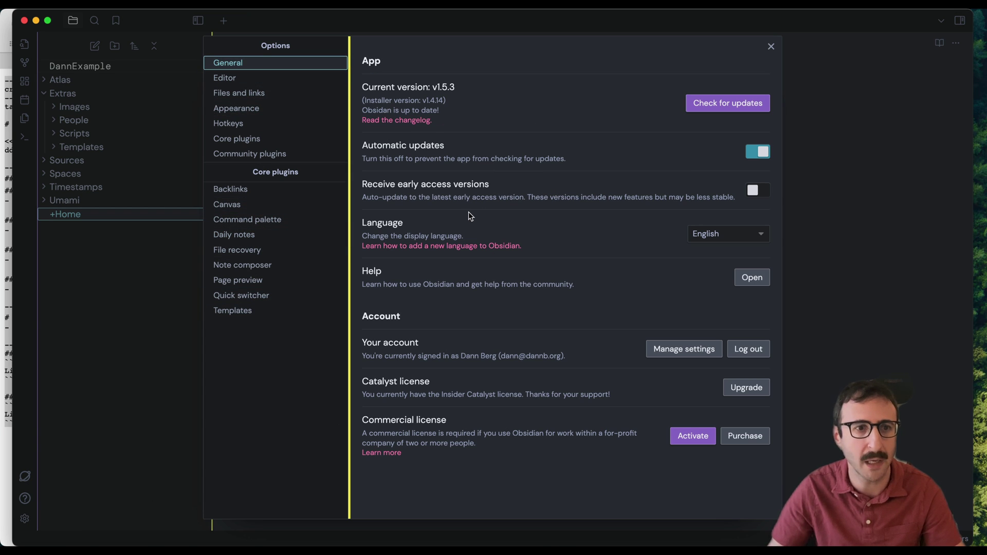
left_click(247, 140)
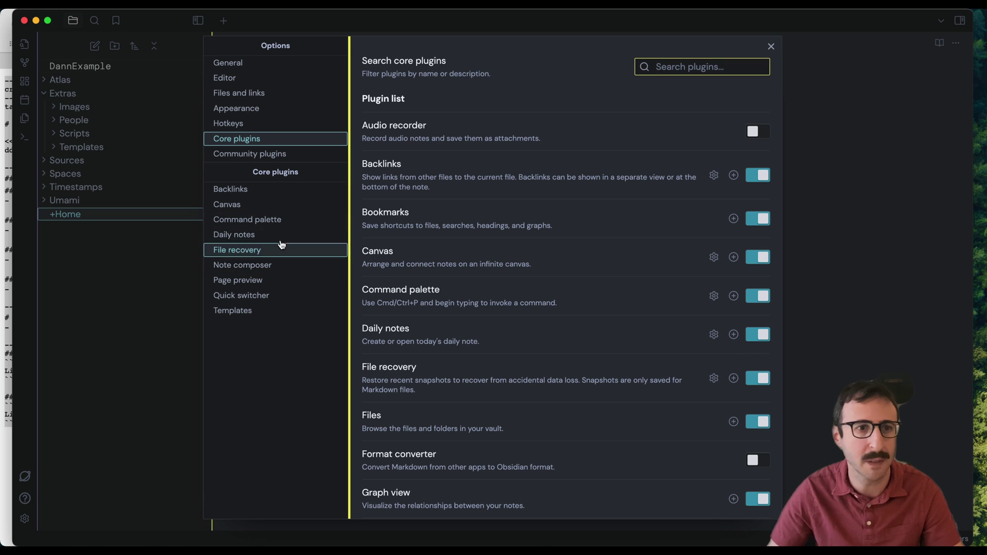
Open the Daily notes options, select the Date format field, then bring Safari forward.
left_click(247, 238)
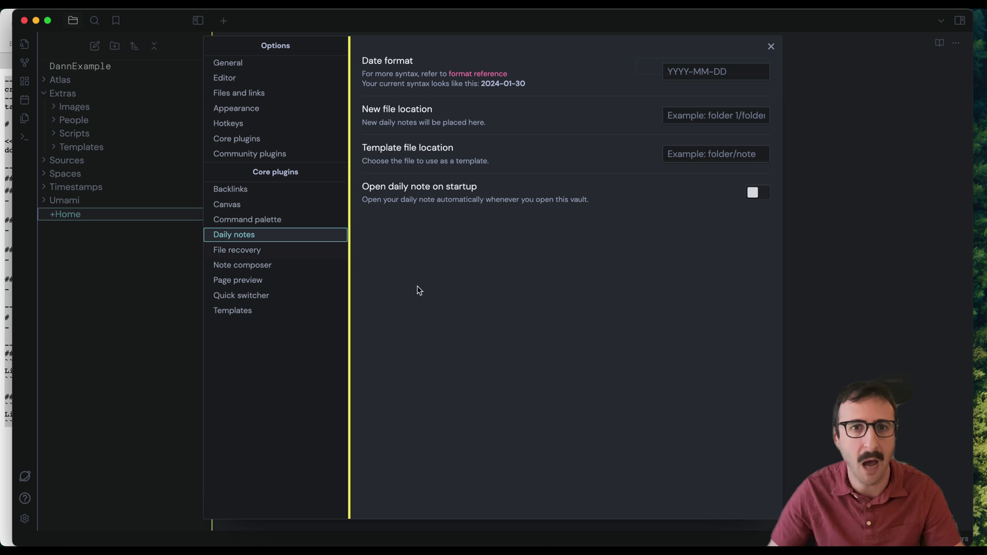
left_click(693, 72)
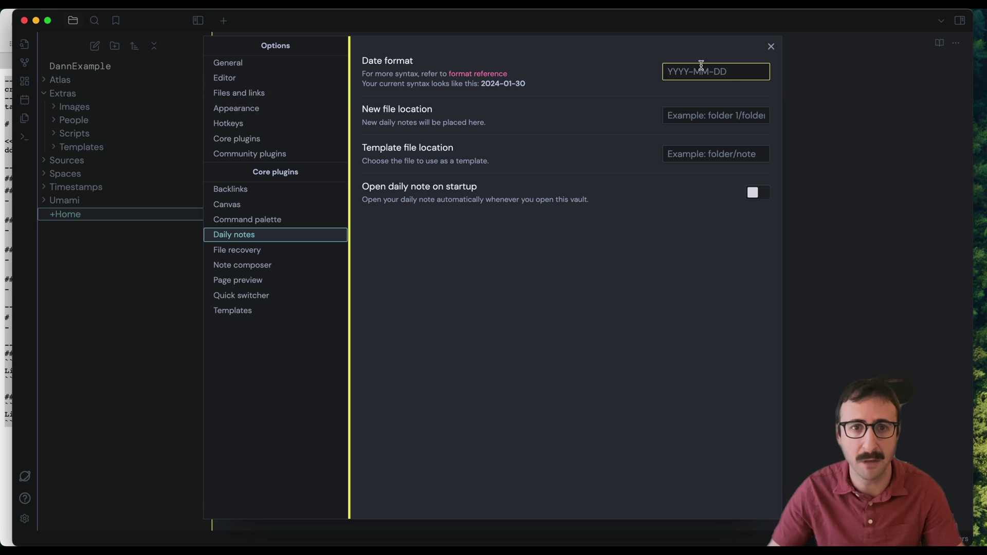
left_click(3, 351)
Find the blog post's Date Format and select YYYY/MM-MMMM/YYYY-MM-DD-dddd.
left_click(203, 312)
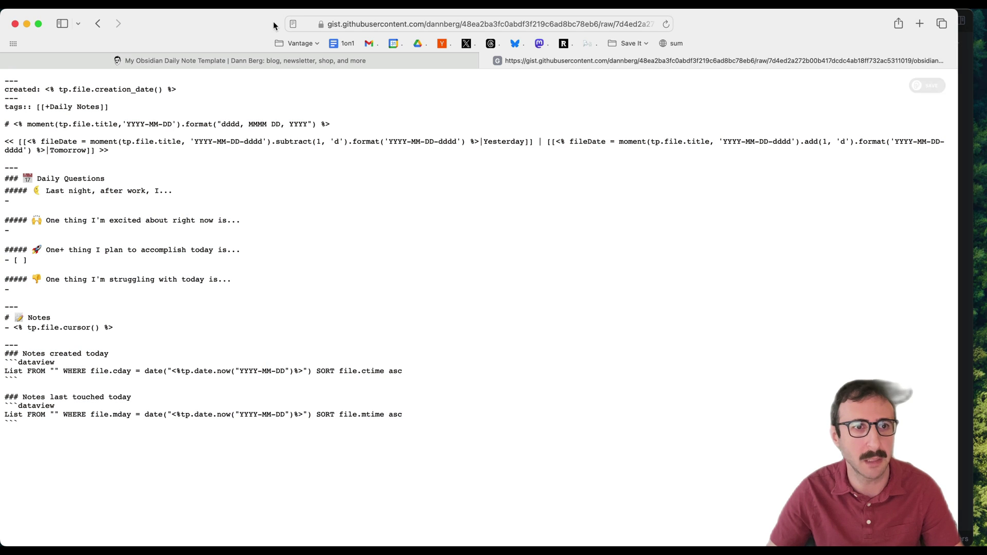
left_click(250, 61)
scroll(372, 430, "down", 15)
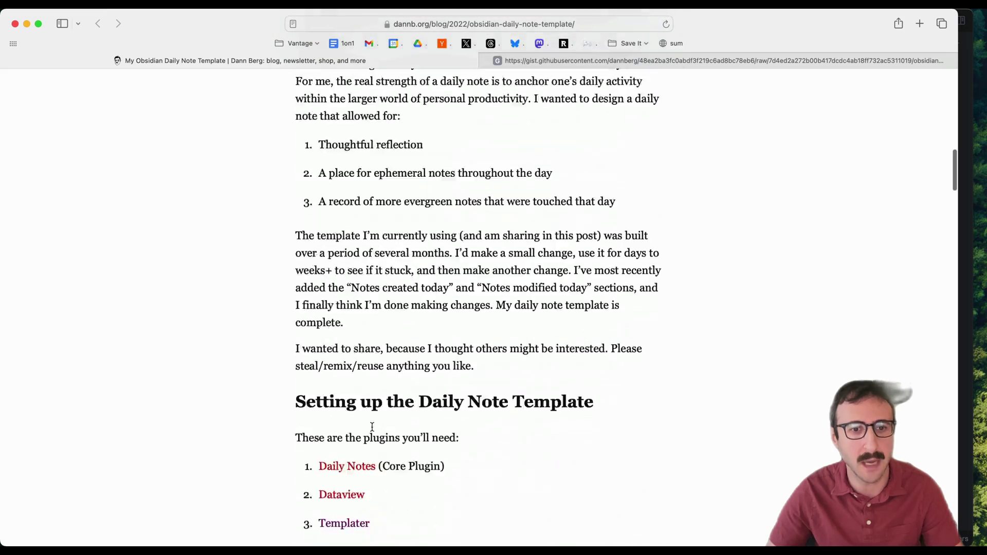
scroll(372, 428, "down", 10)
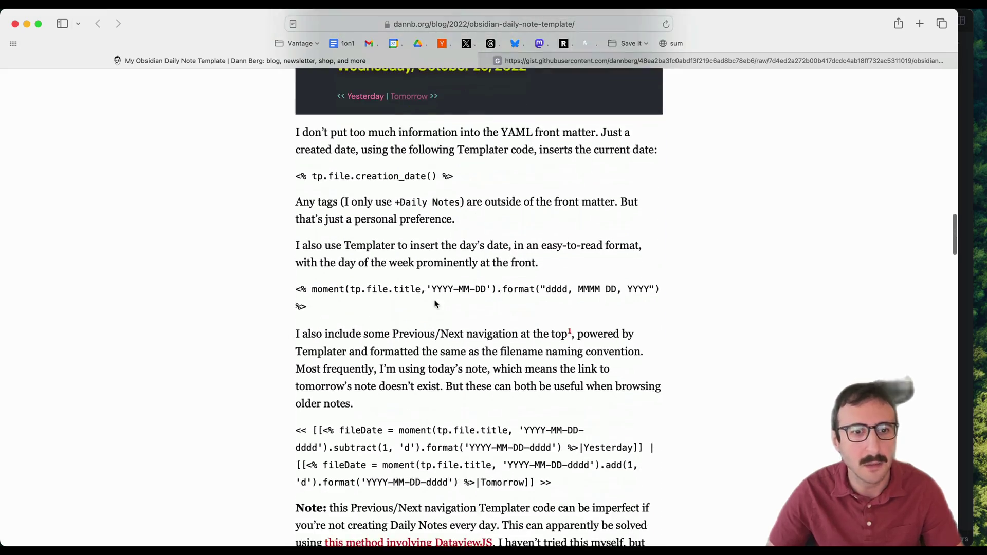
scroll(452, 305, "down", 20)
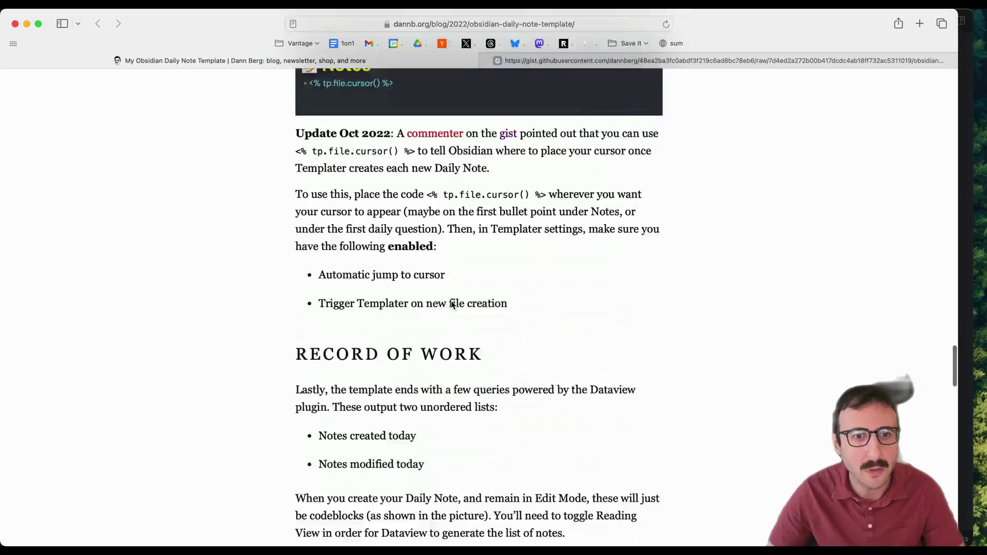
scroll(452, 305, "down", 13)
scroll(451, 304, "up", 3)
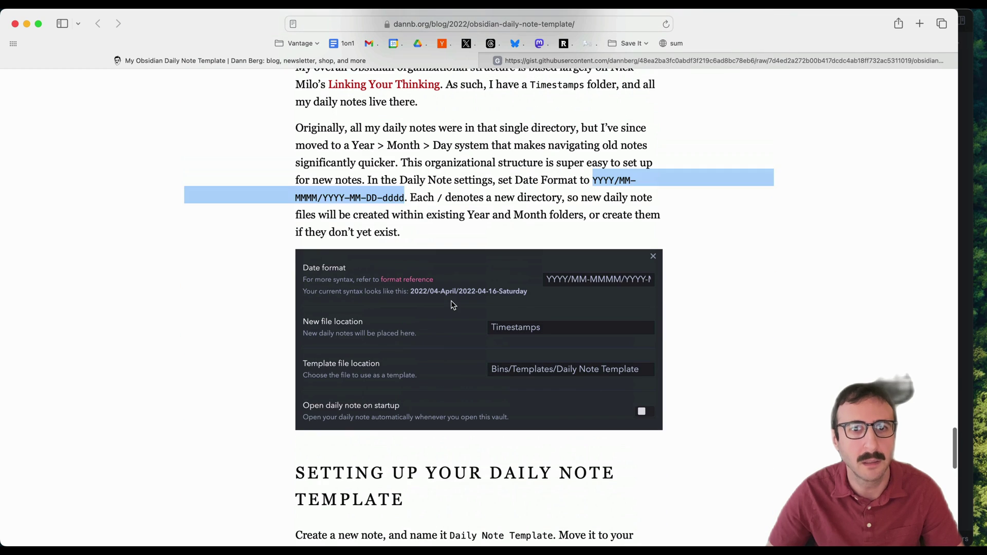
scroll(562, 196, "up", 1)
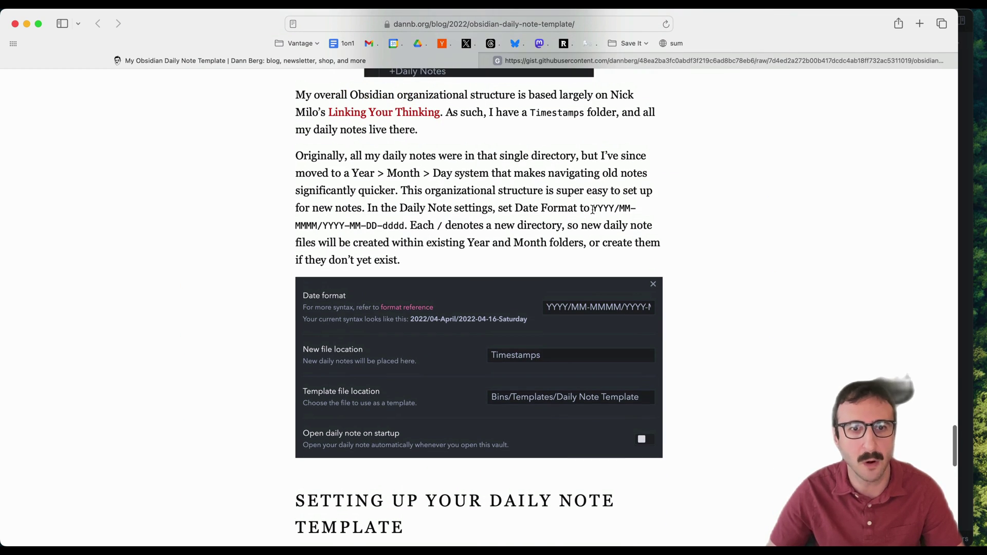
left_click_drag(591, 212, 404, 224)
key("super+c")
Paste YYYY/MM-MMMM/YYYY-MM-DD-dddd into the Daily notes Date format field and check it.
key("super+Tab")
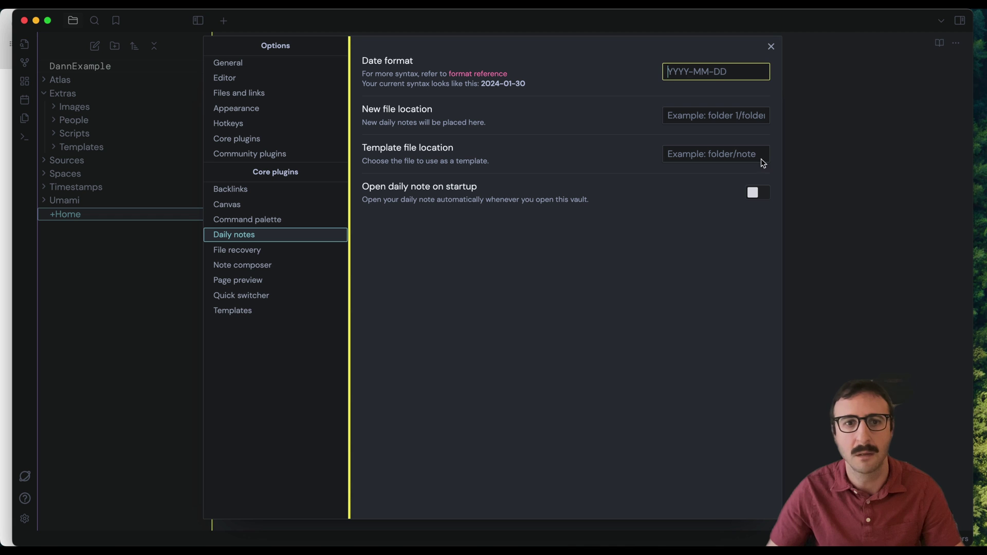
key("super+v")
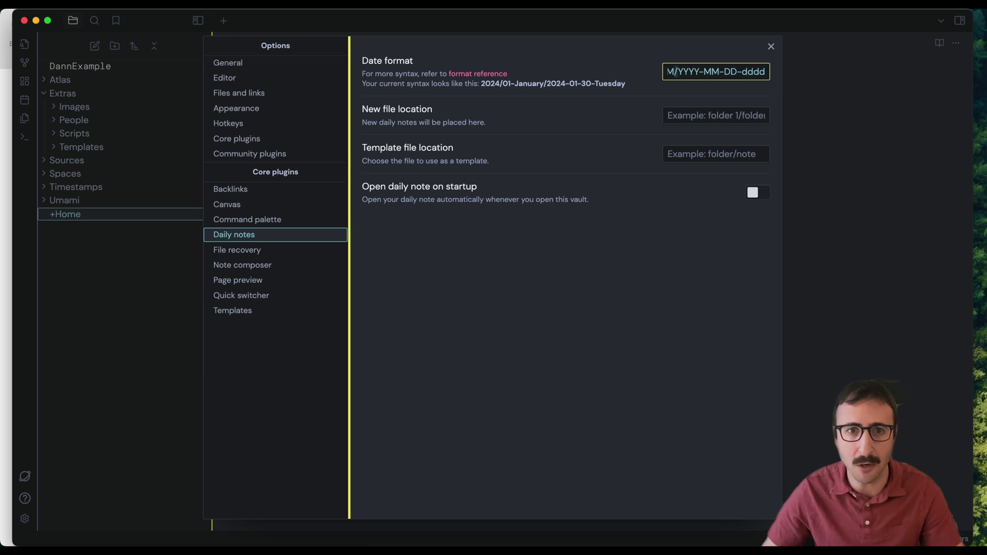
left_click(708, 71)
left_click(678, 72)
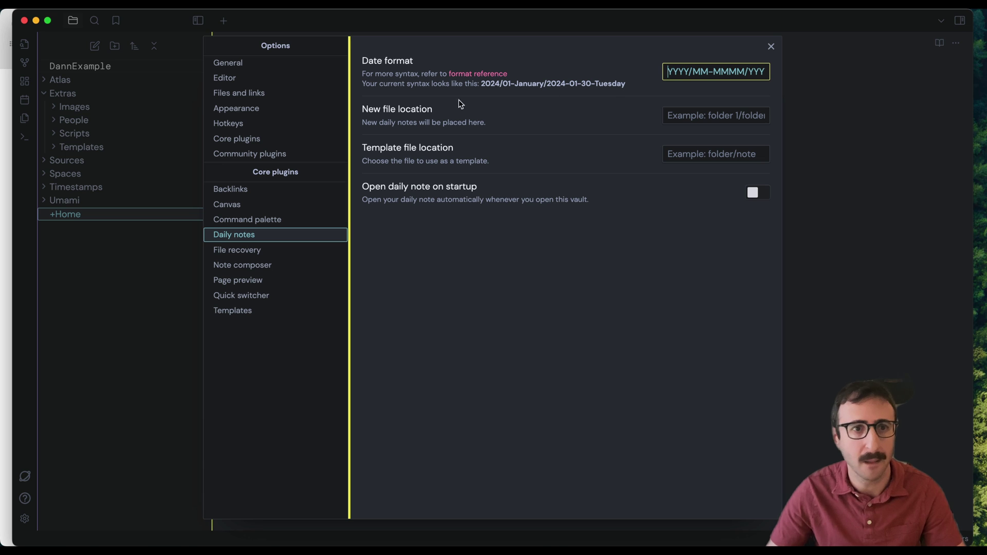
Set new file location to Timestamps and template to Extras/Templates/Template, Daily Note.
left_click(704, 116)
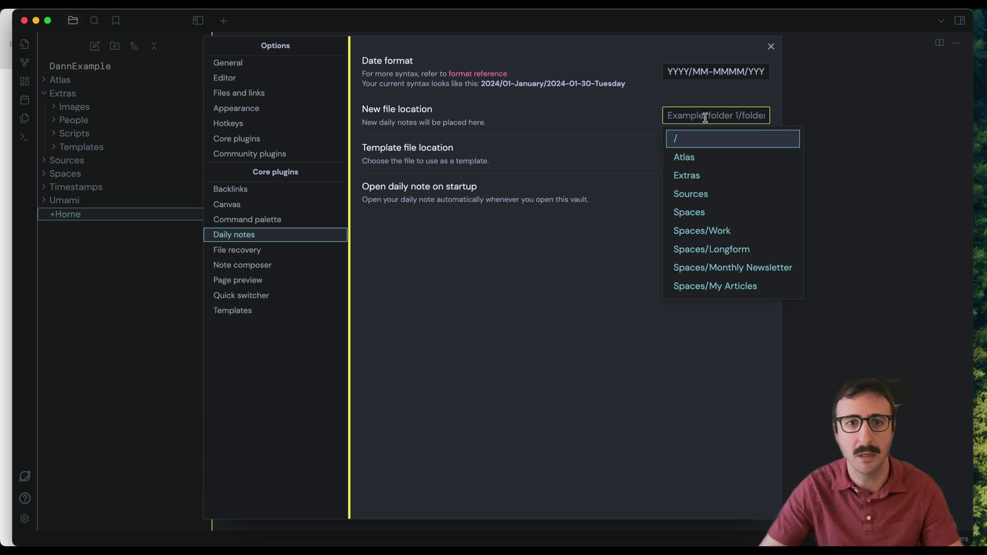
type("Time")
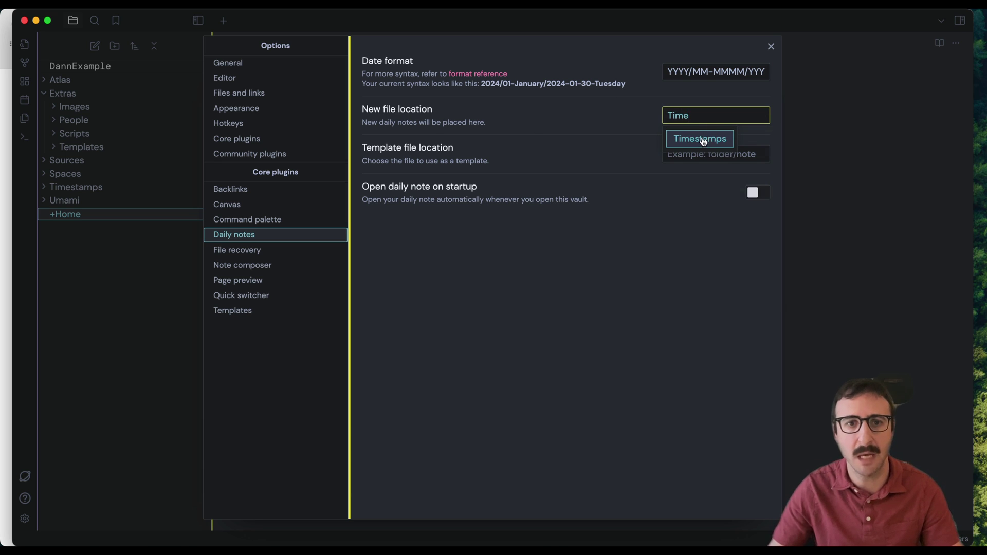
left_click(700, 138)
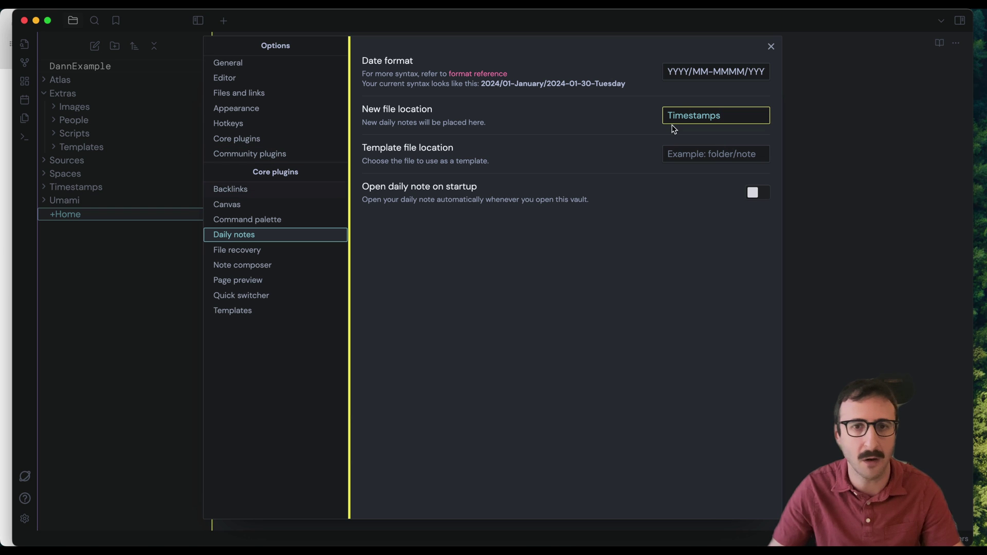
left_click(684, 155)
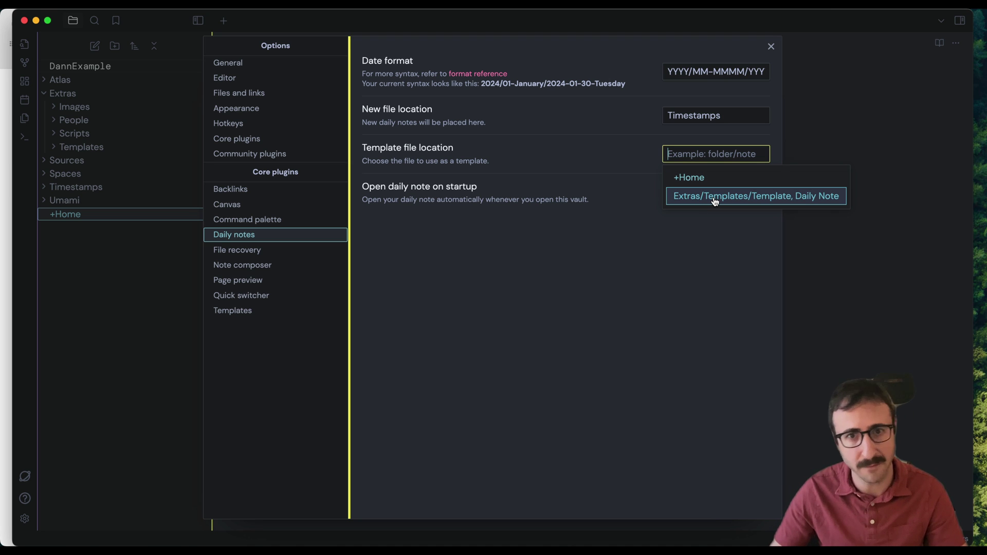
left_click(753, 199)
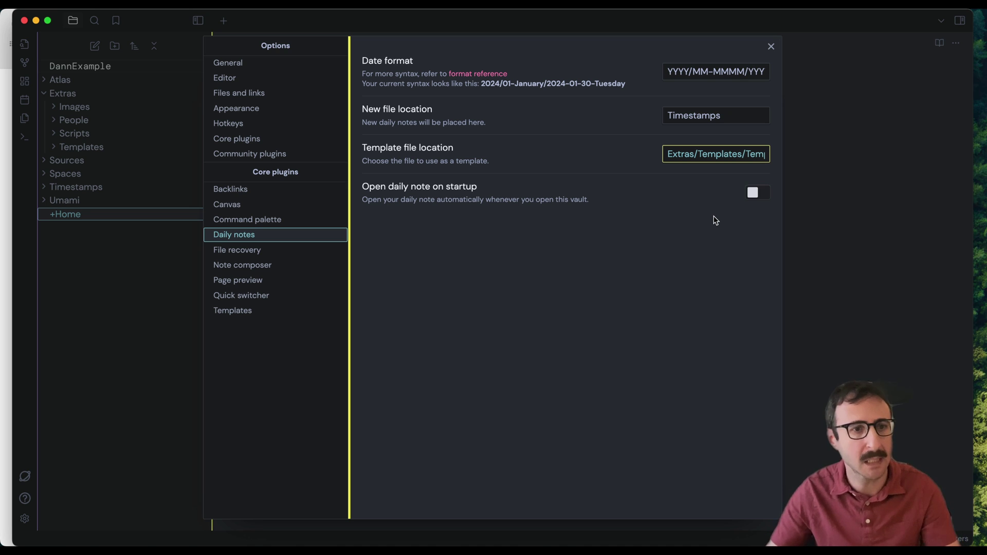
Turn off restricted mode, then install and enable the Templater 2.1.2 community plugin.
left_click(252, 156)
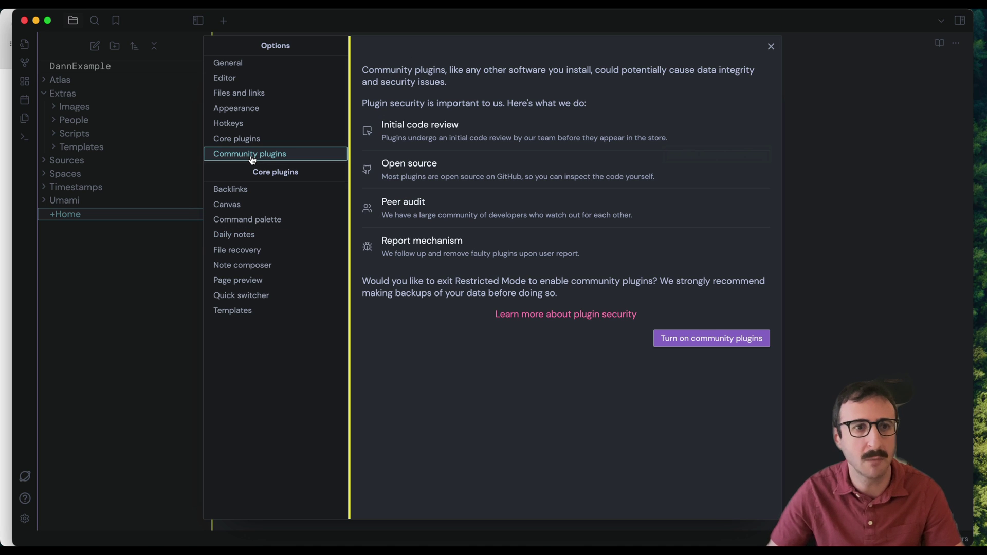
left_click(733, 342)
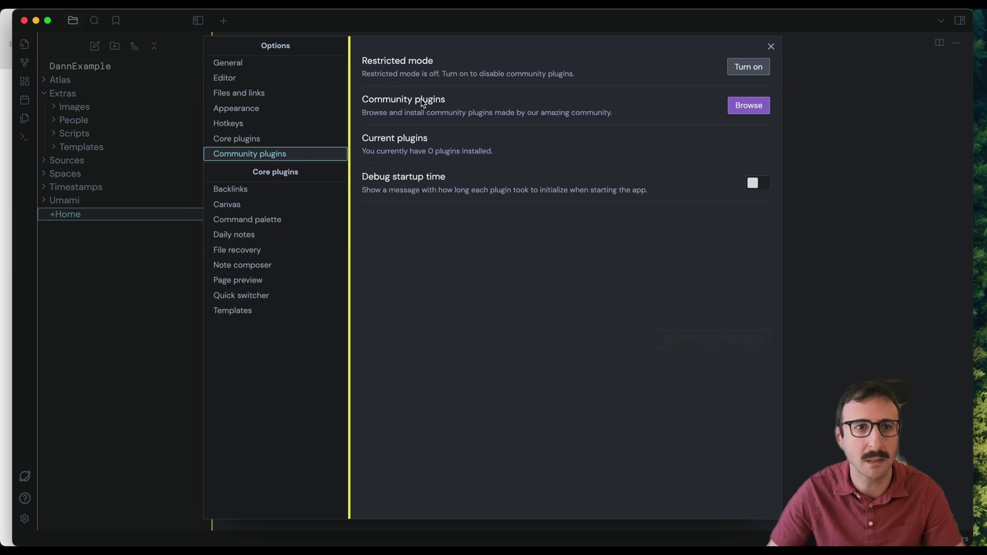
left_click(739, 107)
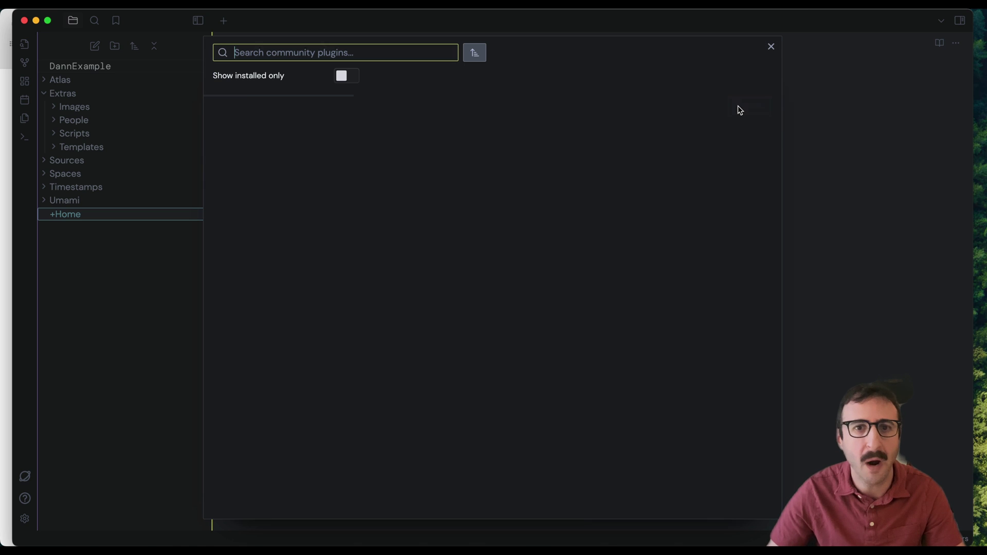
type("templat")
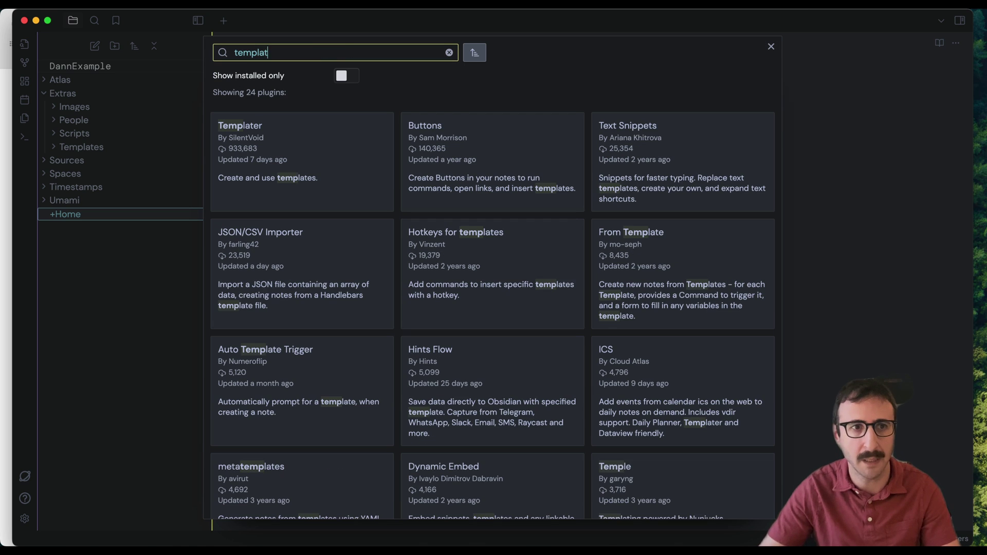
type("er")
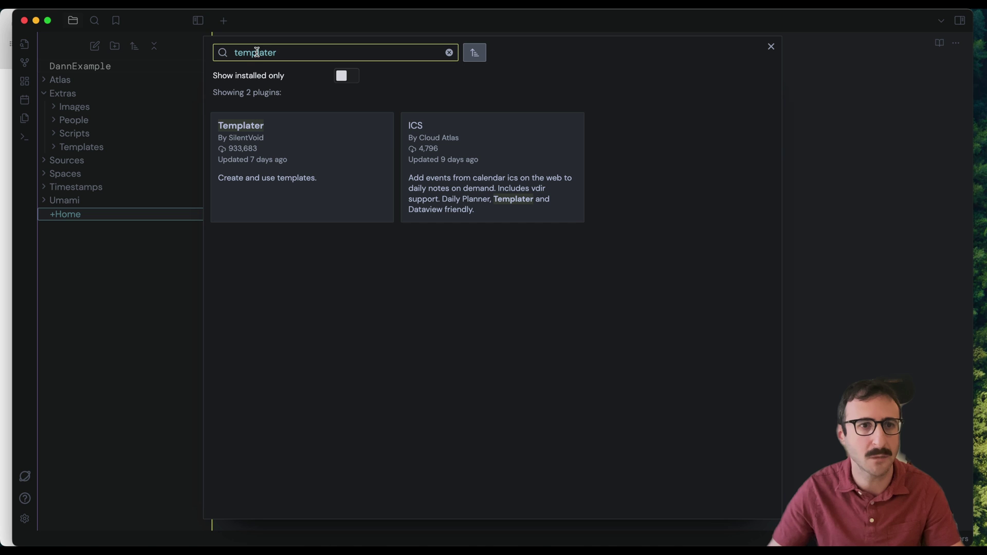
left_click(247, 131)
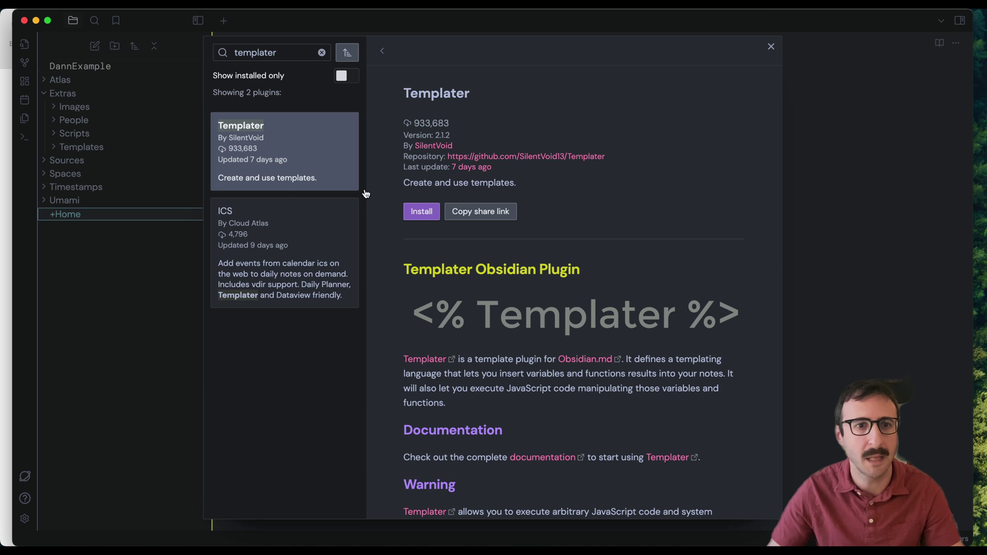
left_click(420, 215)
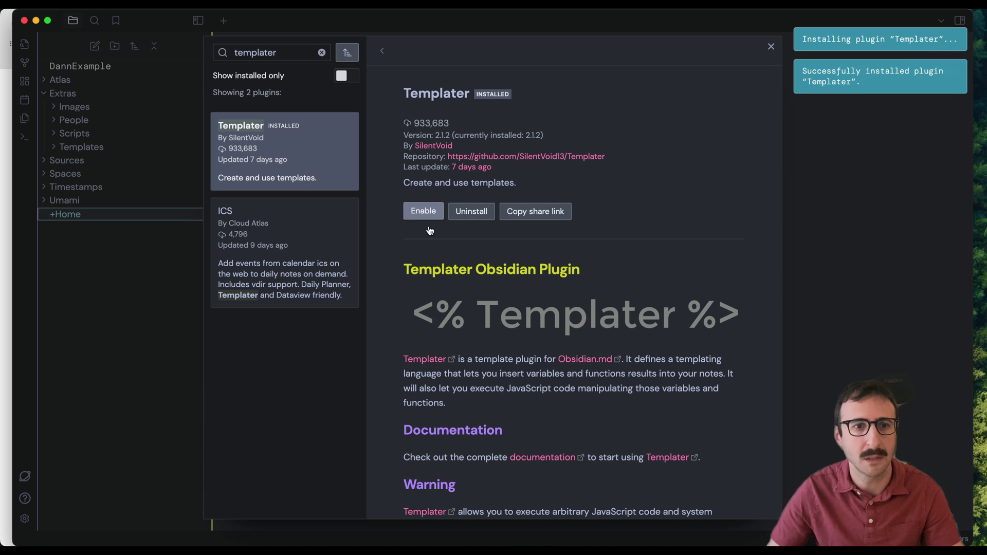
left_click(431, 215)
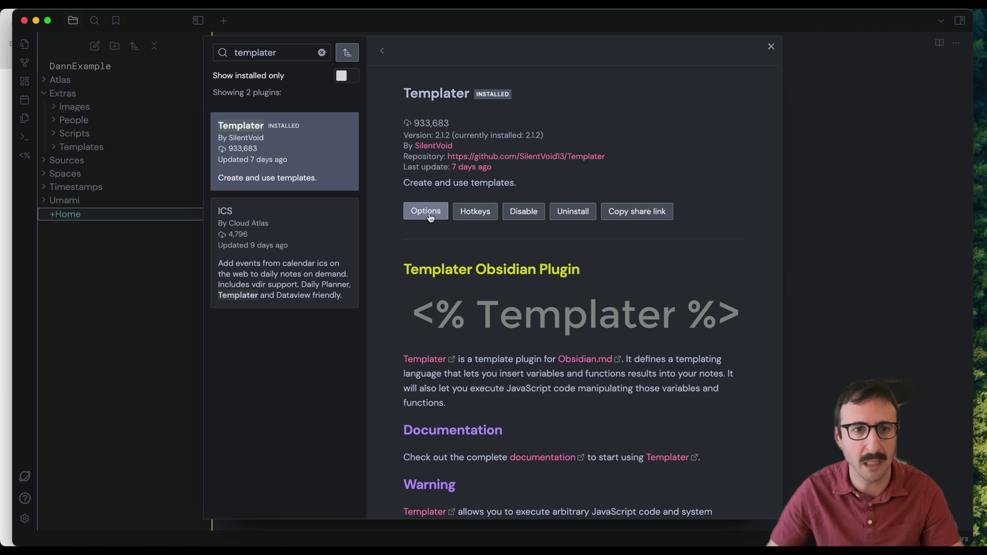
Turn on 'Trigger Templater on new file creation' and set the template folder to Extras/Templates.
left_click(426, 212)
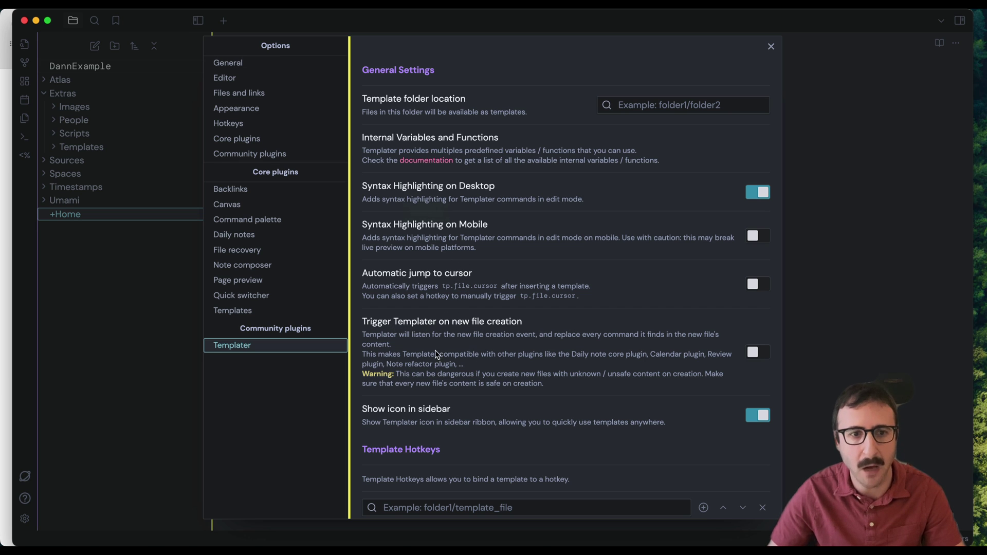
left_click(754, 354)
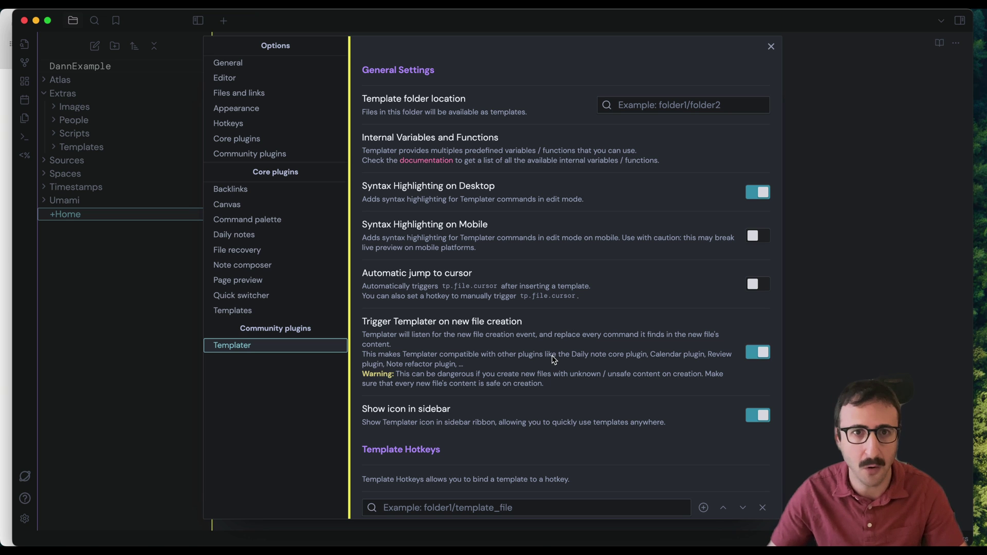
left_click(637, 106)
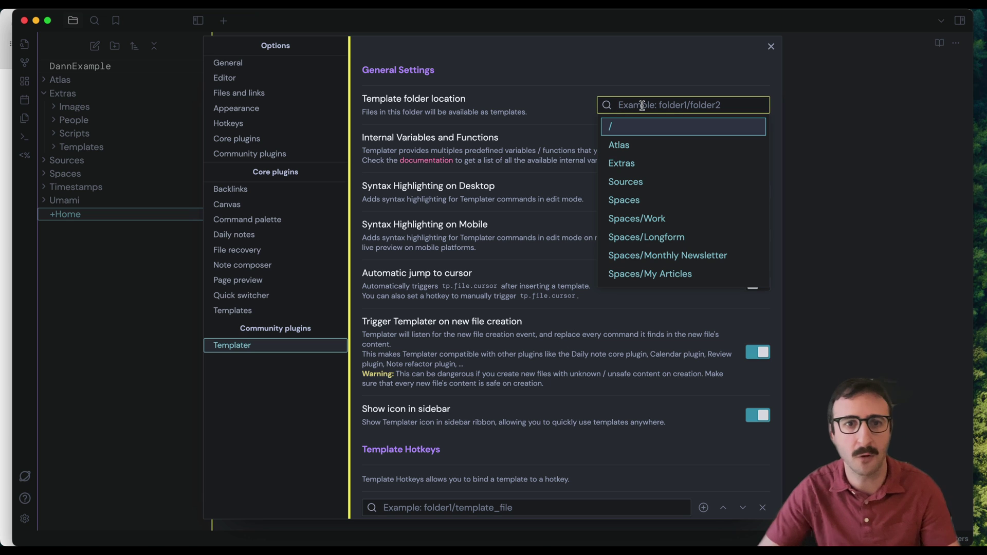
type("temp")
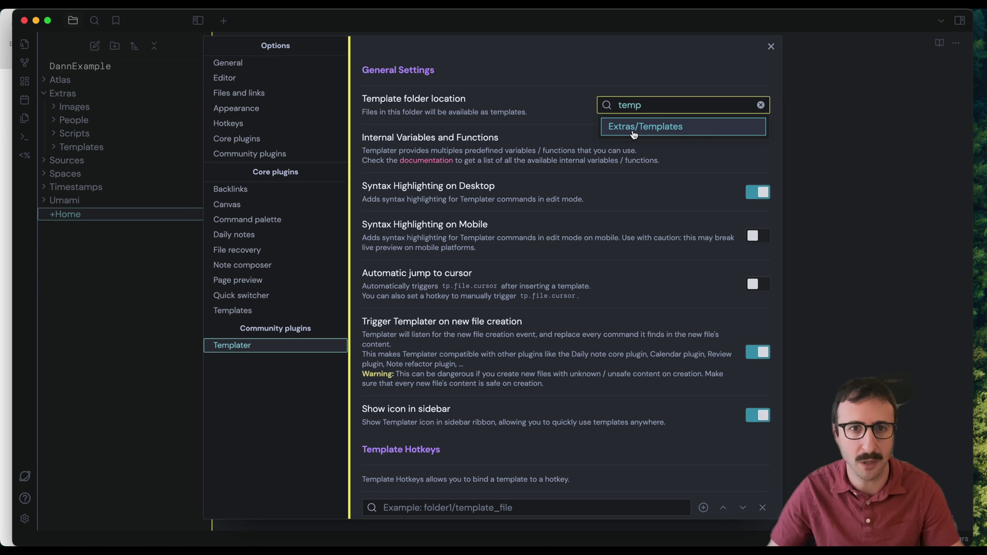
left_click(668, 133)
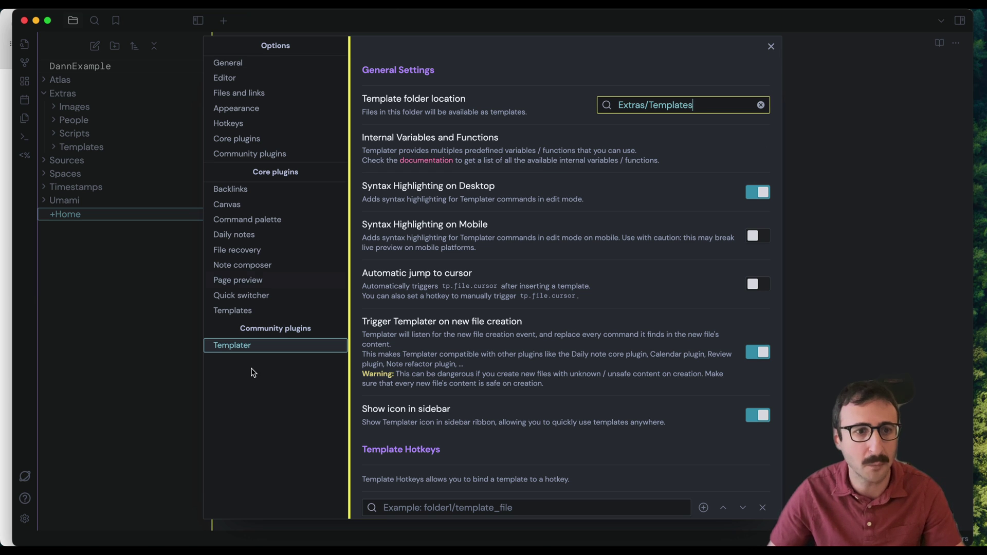
Install and enable the Dataview 0.5.64 plugin from the community plugin catalogue.
left_click(251, 155)
left_click(747, 106)
type("dataview")
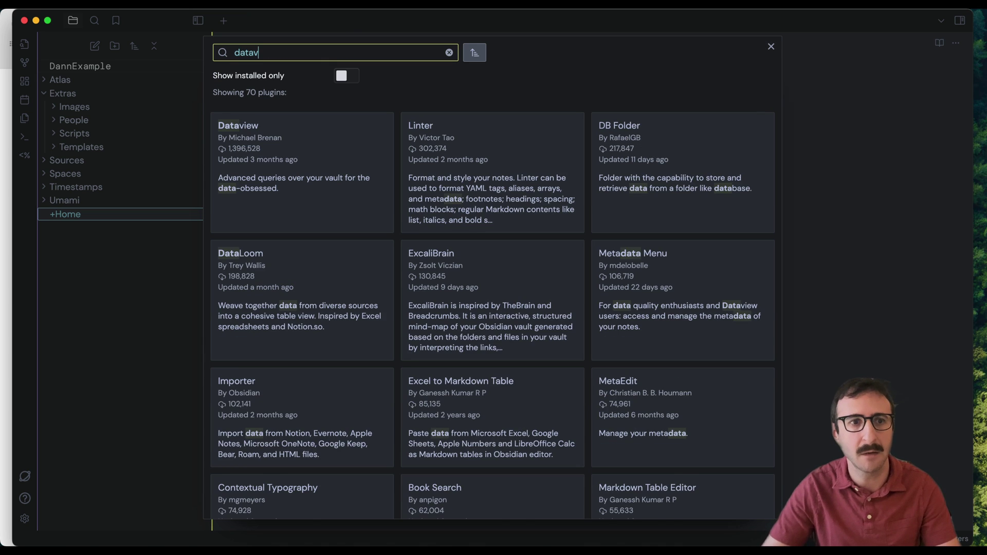
left_click(253, 130)
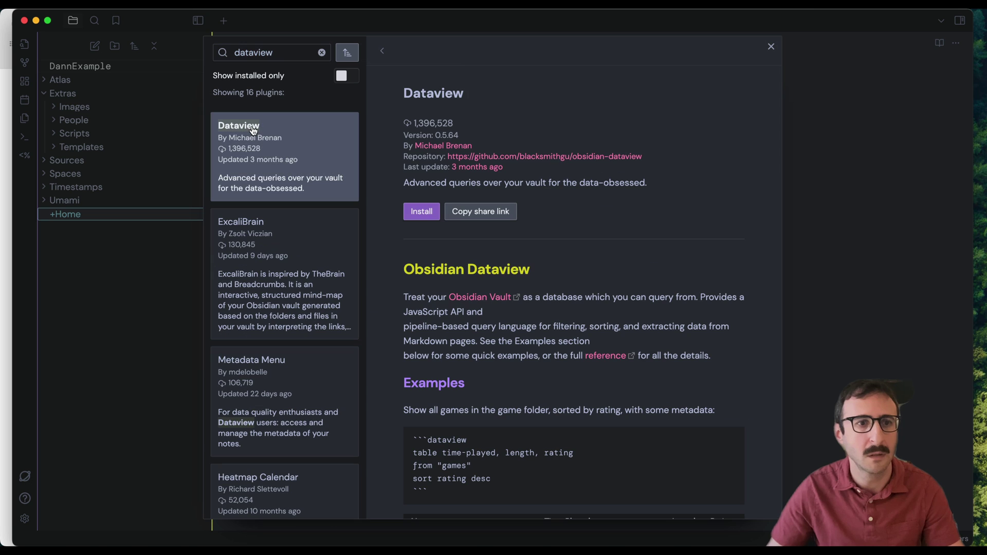
left_click(422, 211)
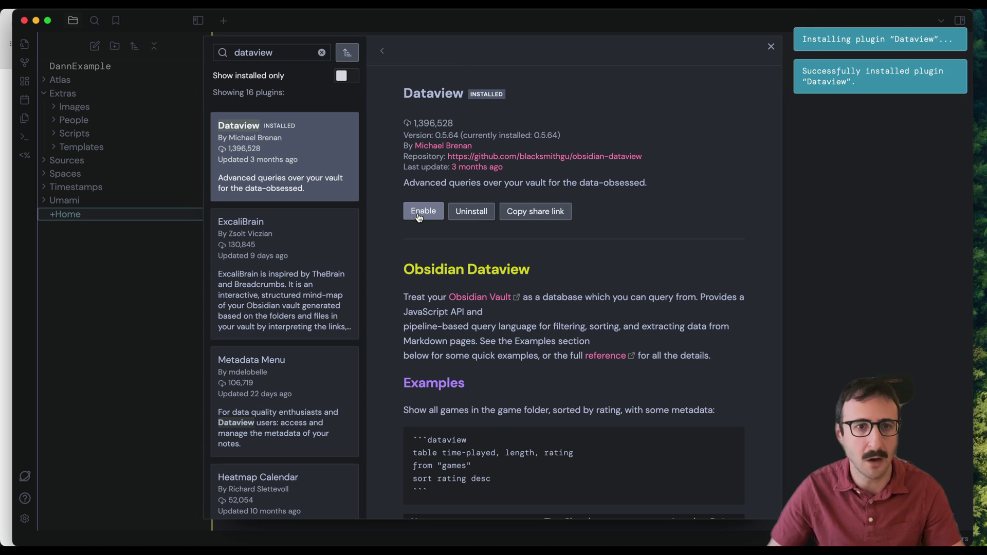
left_click(425, 213)
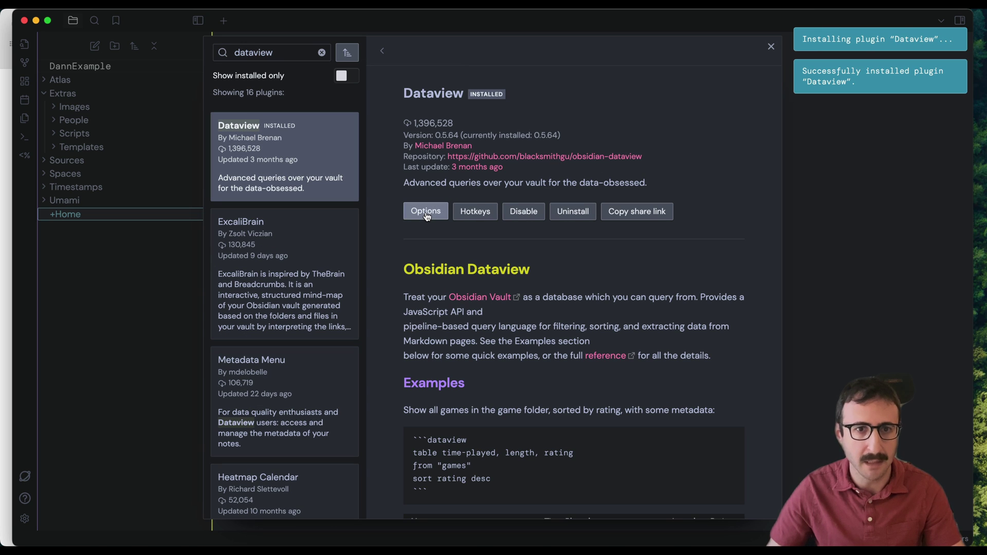
Open Dataview's settings page and scroll through its options.
left_click(426, 215)
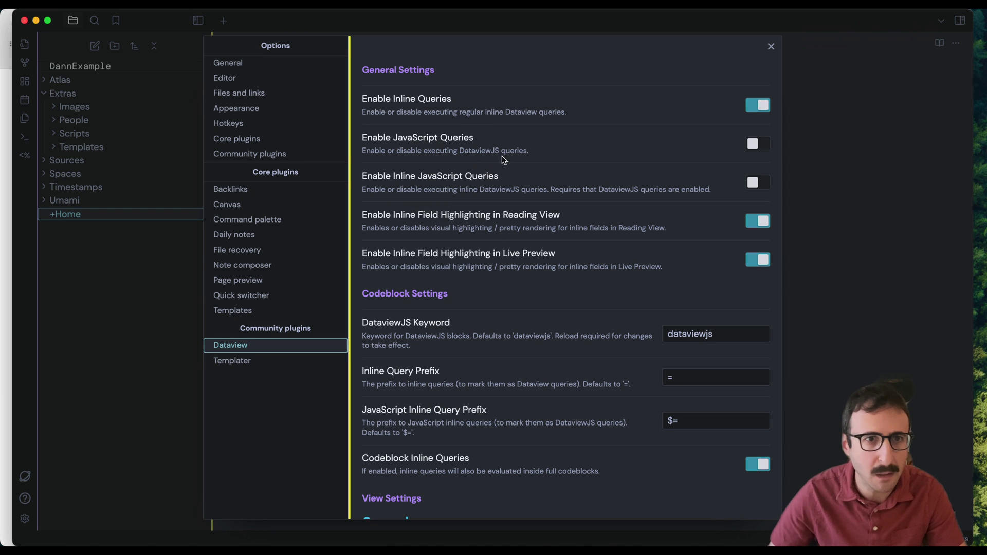
scroll(494, 175, "down", 5)
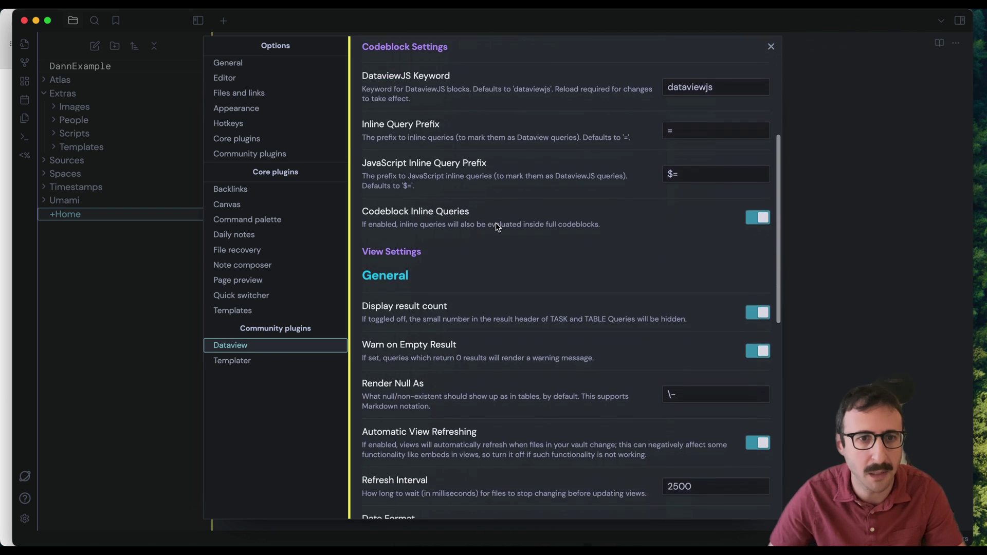
scroll(502, 227, "down", 4)
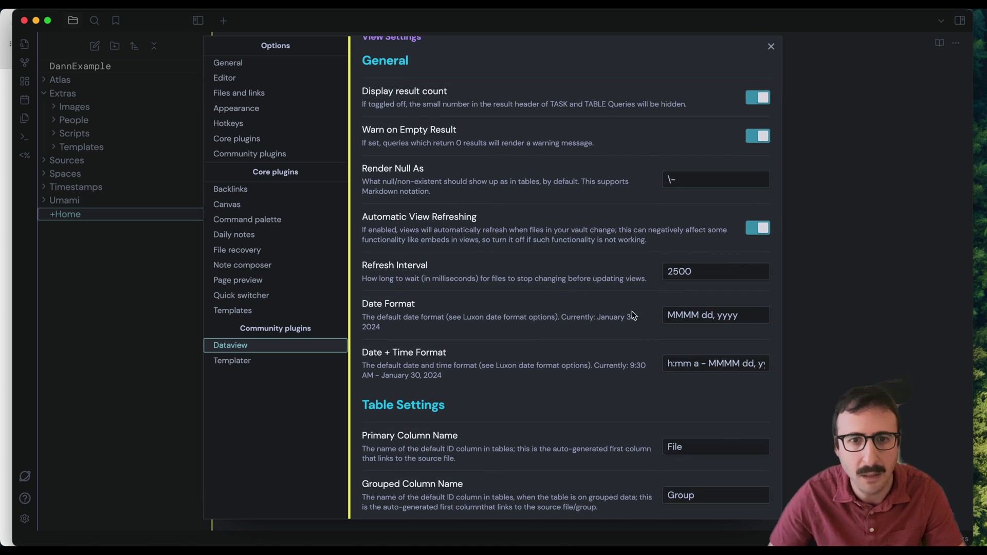
scroll(483, 373, "down", 2)
scroll(484, 374, "up", 12)
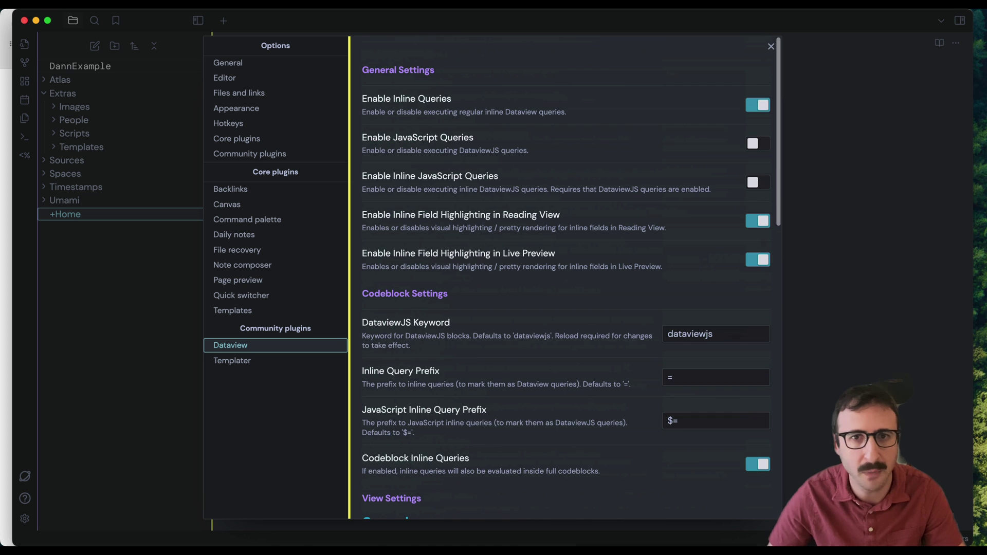
Close Settings and create today's daily note 2024-01-30-Tuesday from the ribbon.
left_click(770, 49)
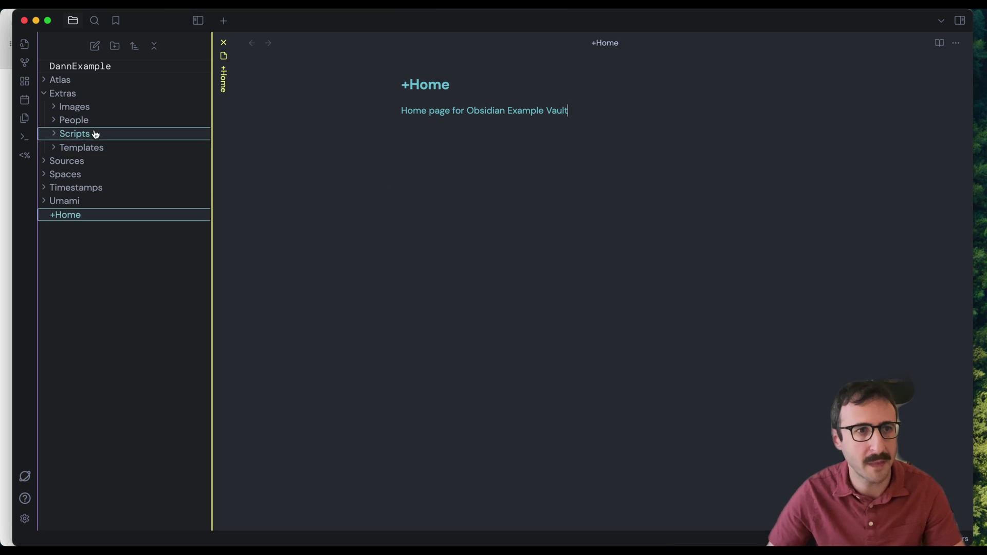
left_click(25, 101)
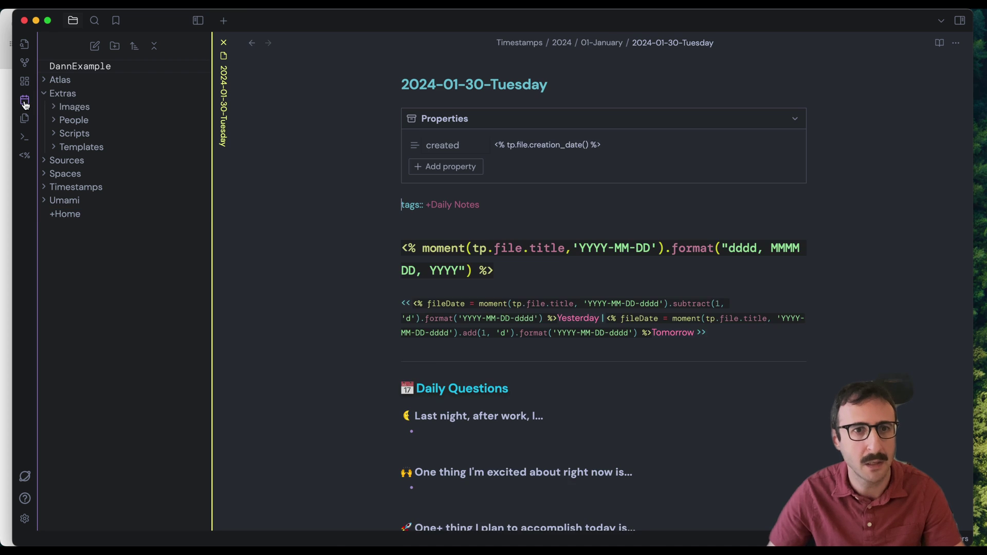
scroll(612, 239, "down", 5)
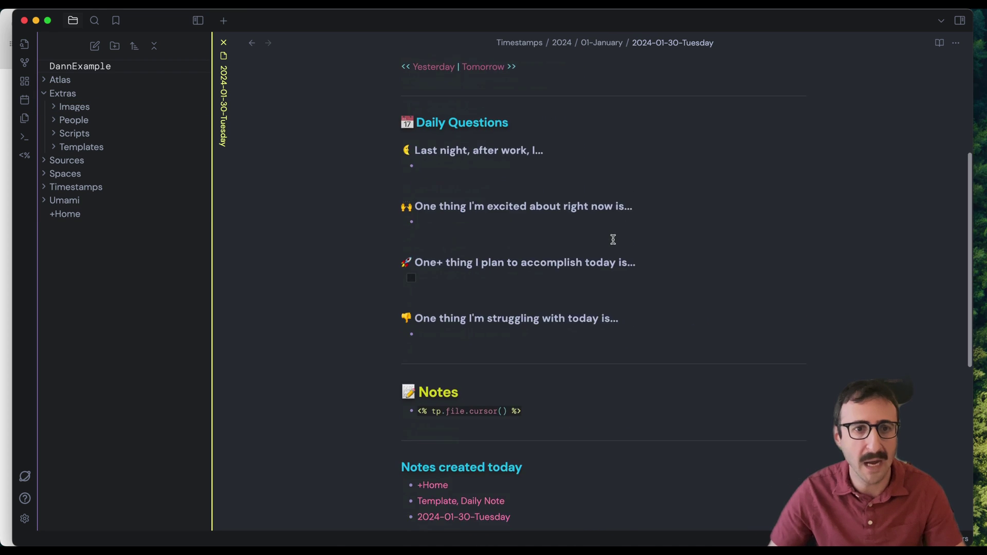
scroll(612, 239, "up", 5)
Review the expanded note, including its 'Tuesday, January 30, 2024' heading and note lists.
left_click(425, 247)
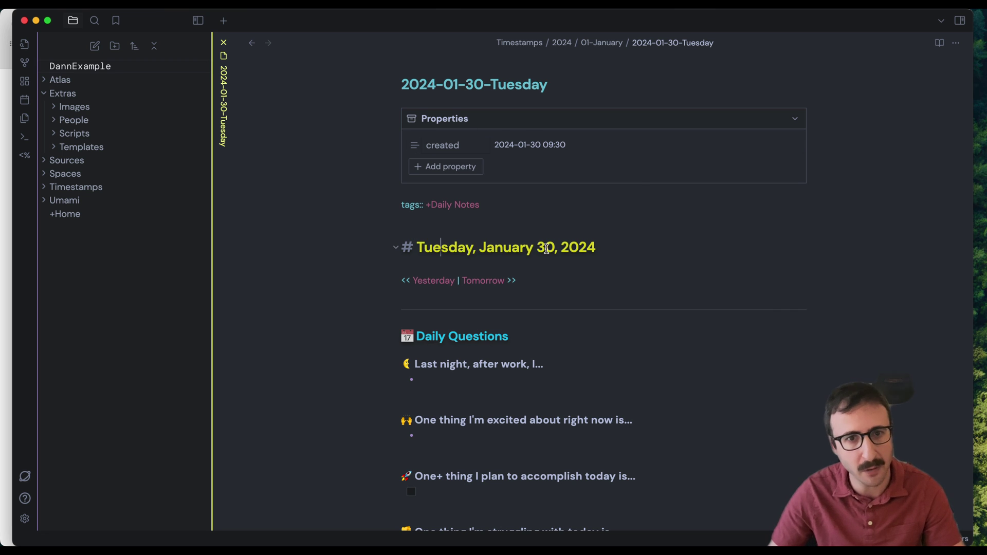
scroll(600, 347, "down", 9)
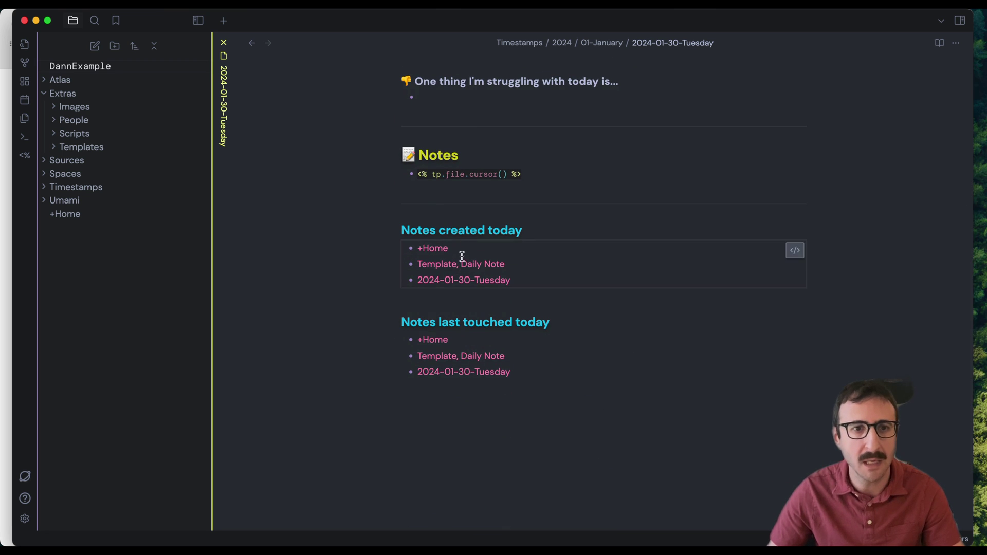
scroll(470, 380, "up", 3)
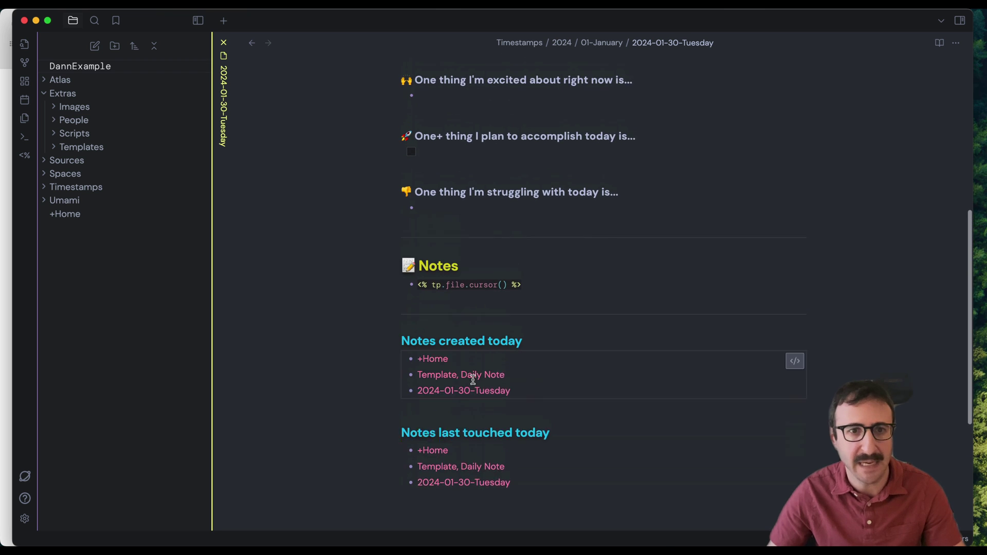
scroll(531, 302, "up", 8)
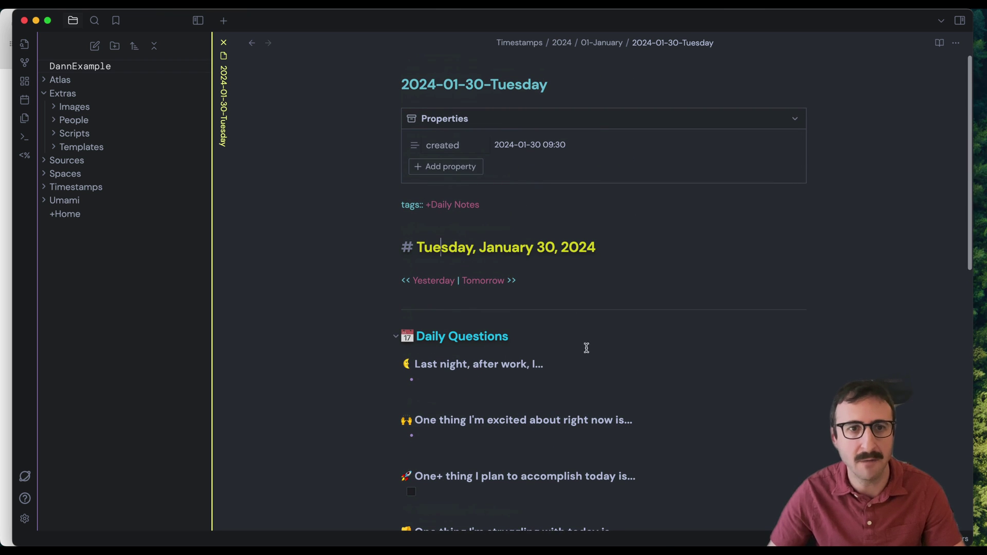